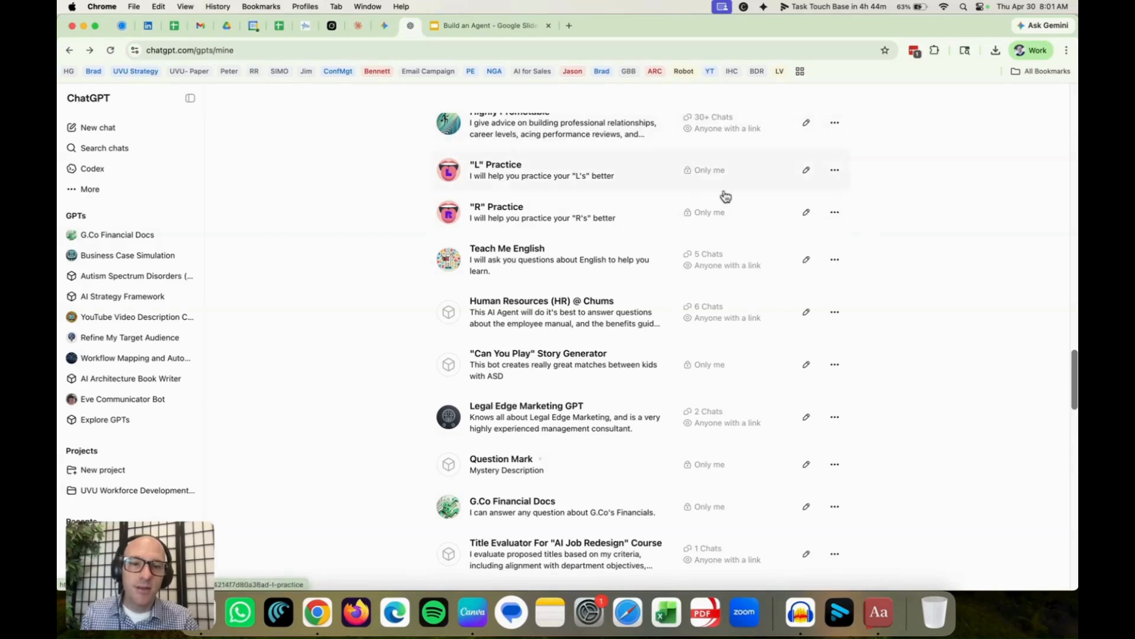
Look through the list of existing custom GPTs down to the end.
scroll(902, 223, down, 5)
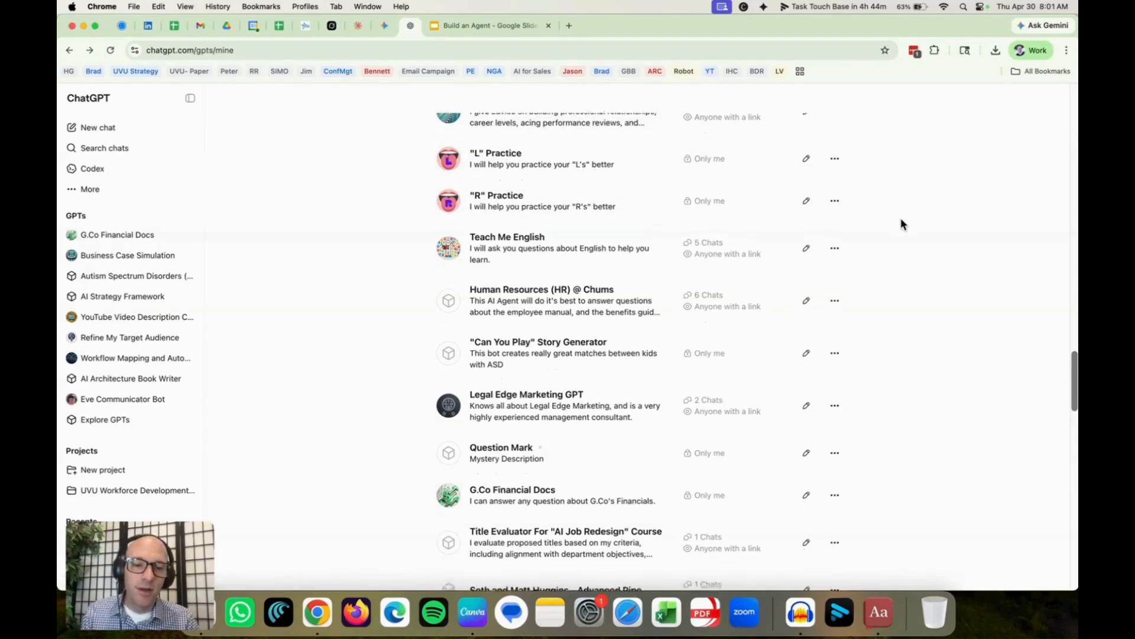
scroll(902, 224, down, 14)
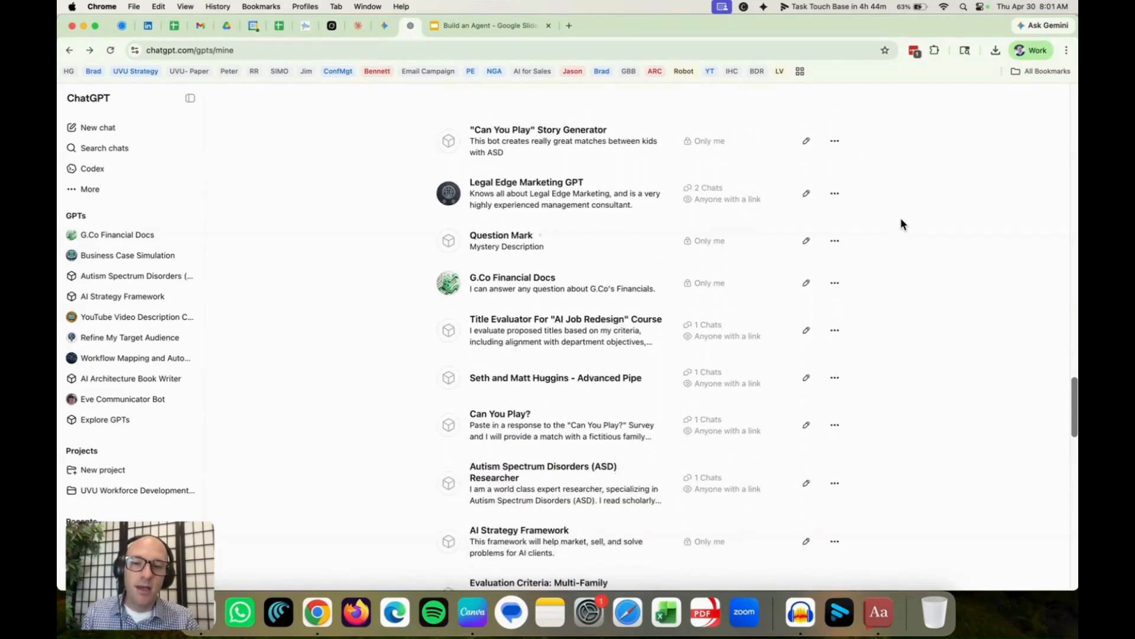
scroll(901, 222, down, 13)
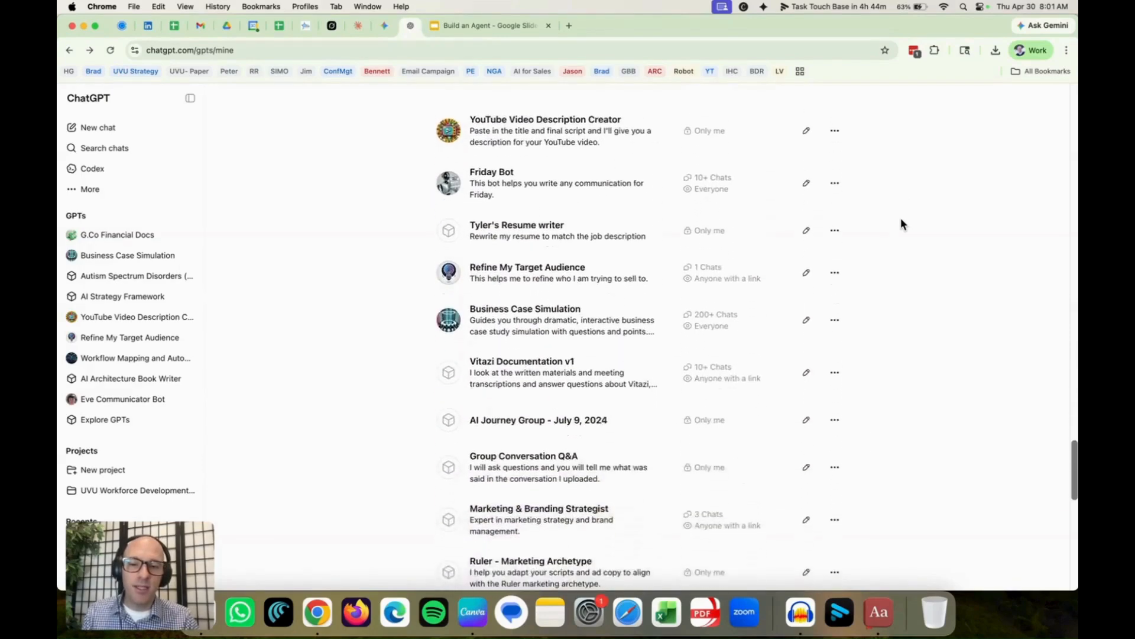
scroll(902, 224, down, 10)
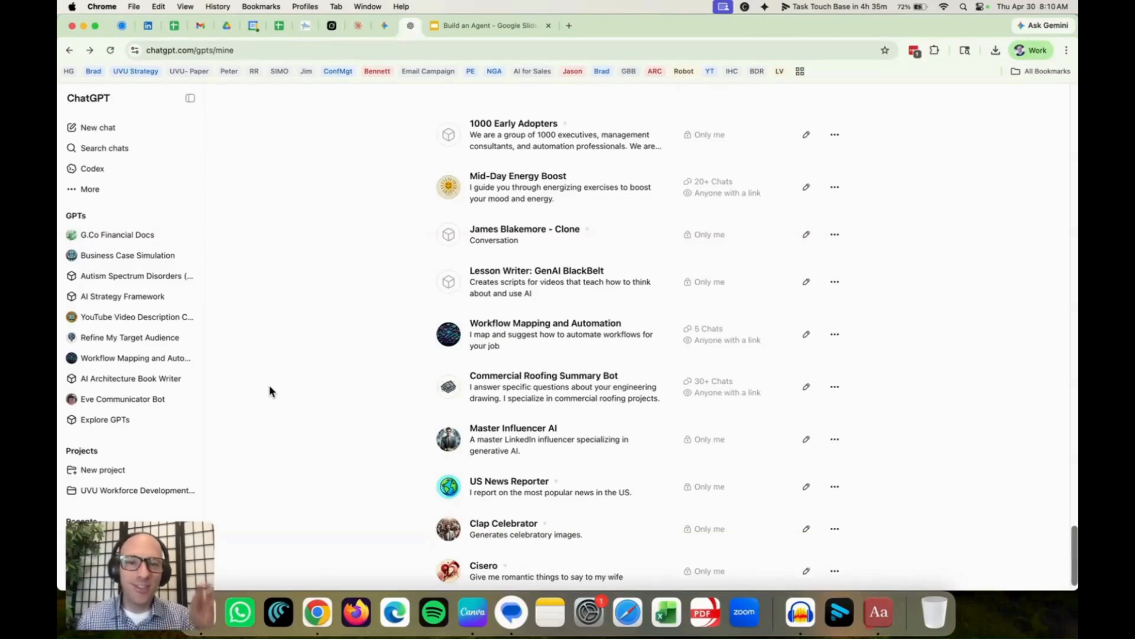
Start a new custom GPT from the GPT explorer, view its conversational builder and return to its configuration form.
click(146, 420)
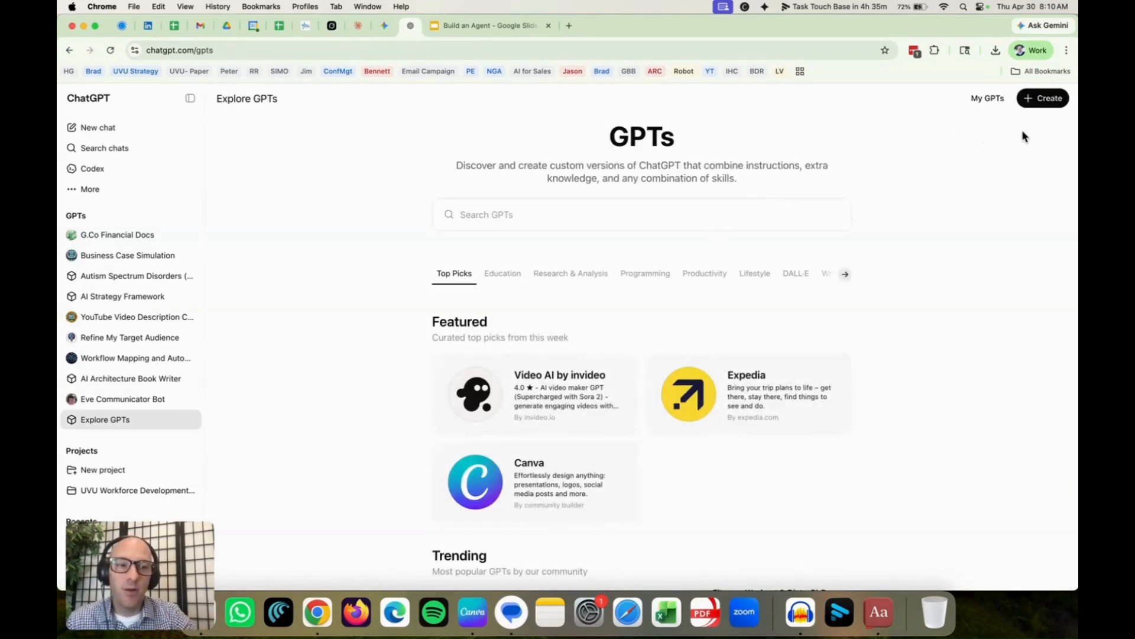
click(1044, 100)
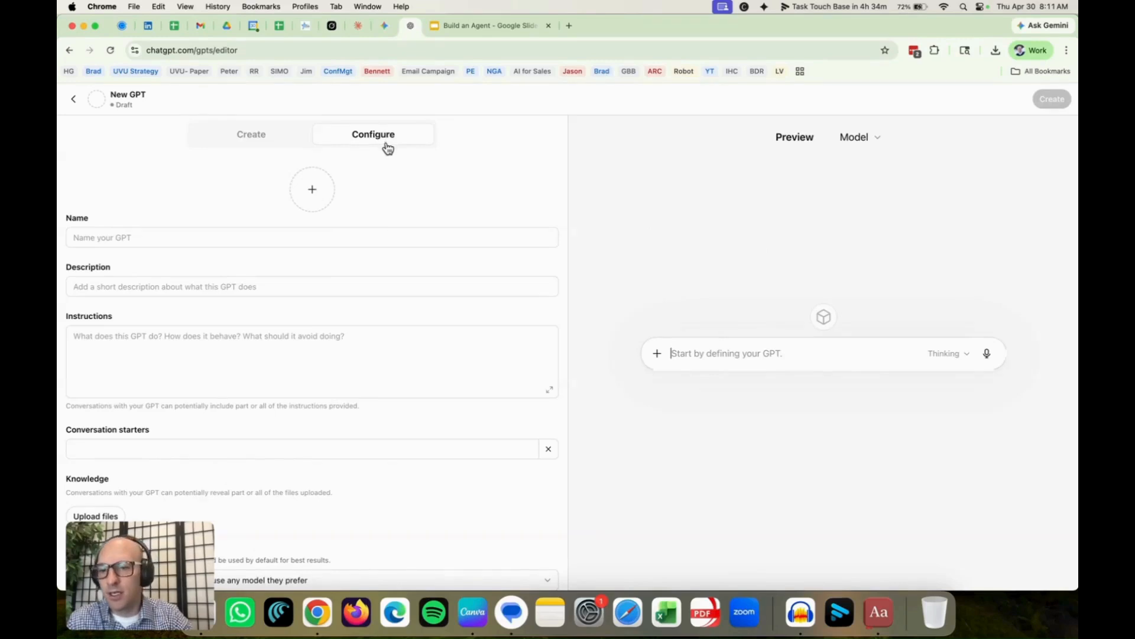
click(265, 135)
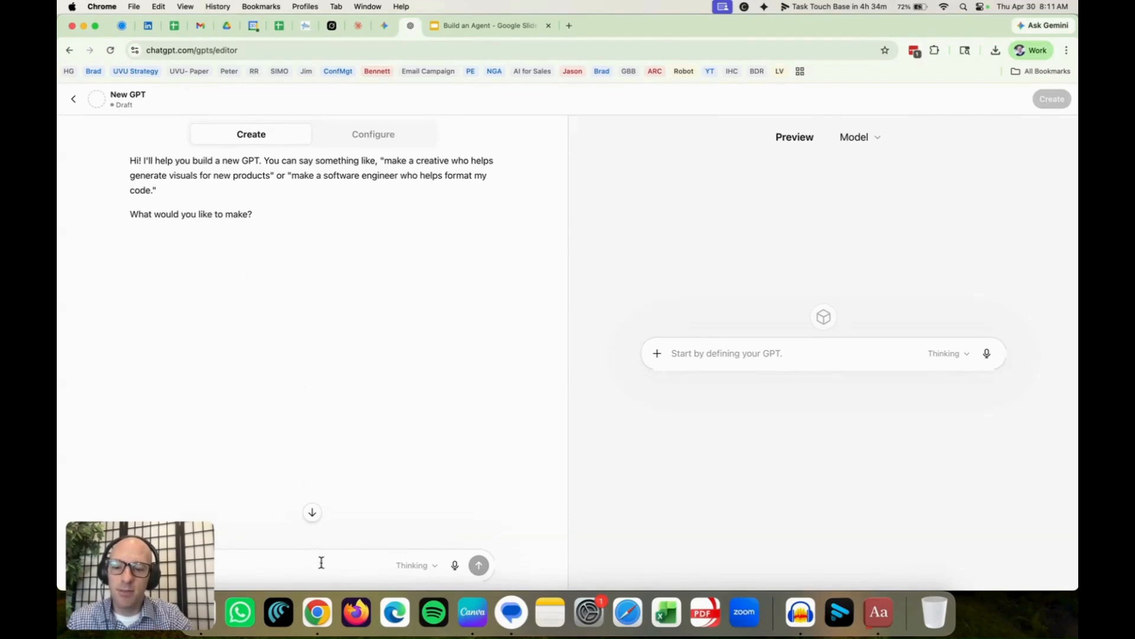
click(379, 137)
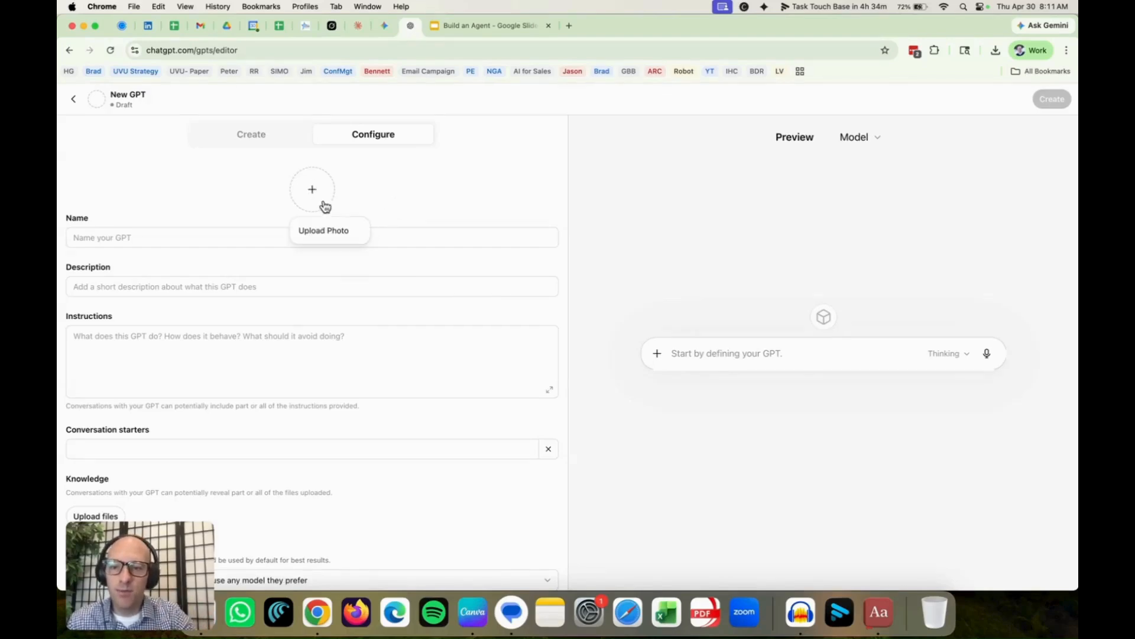
Name the new GPT "Cookie Recipies".
click(96, 232)
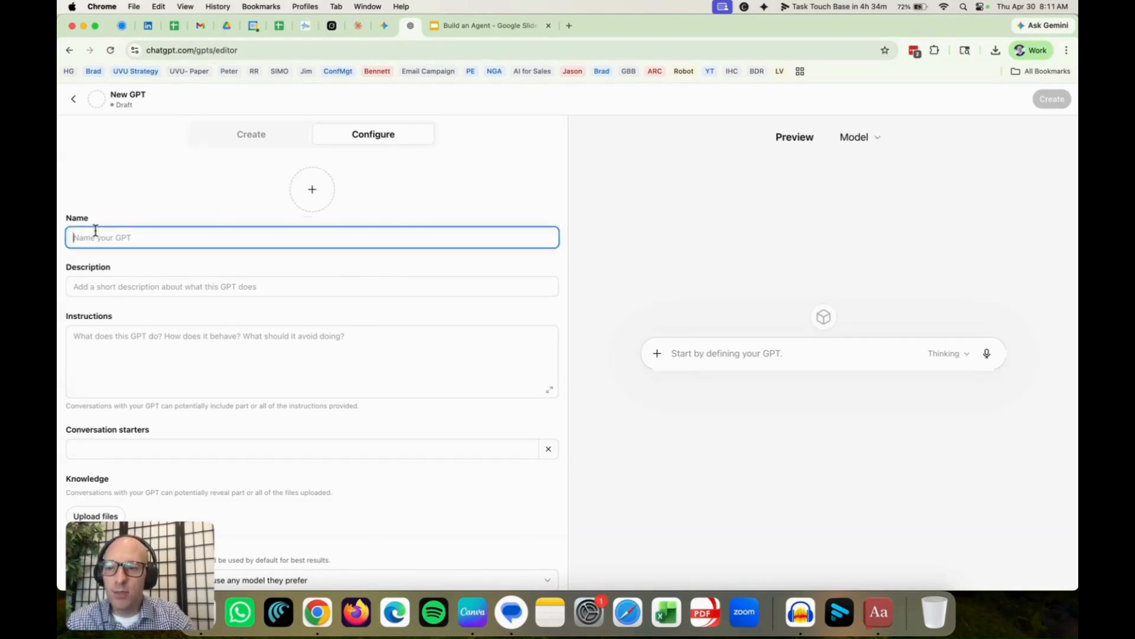
click(107, 284)
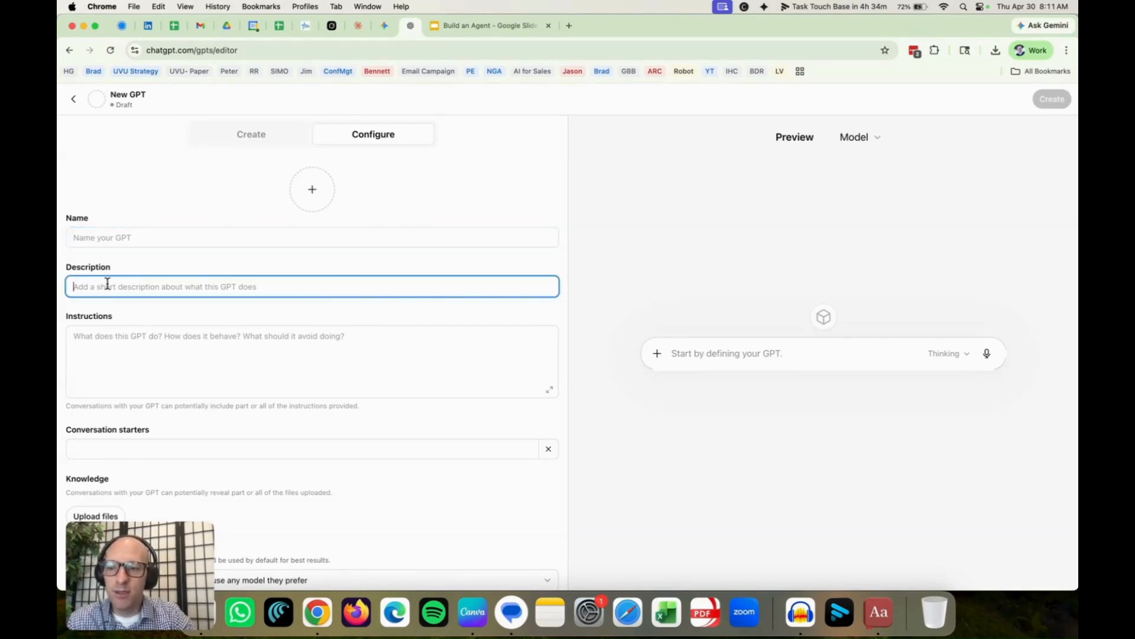
click(118, 237)
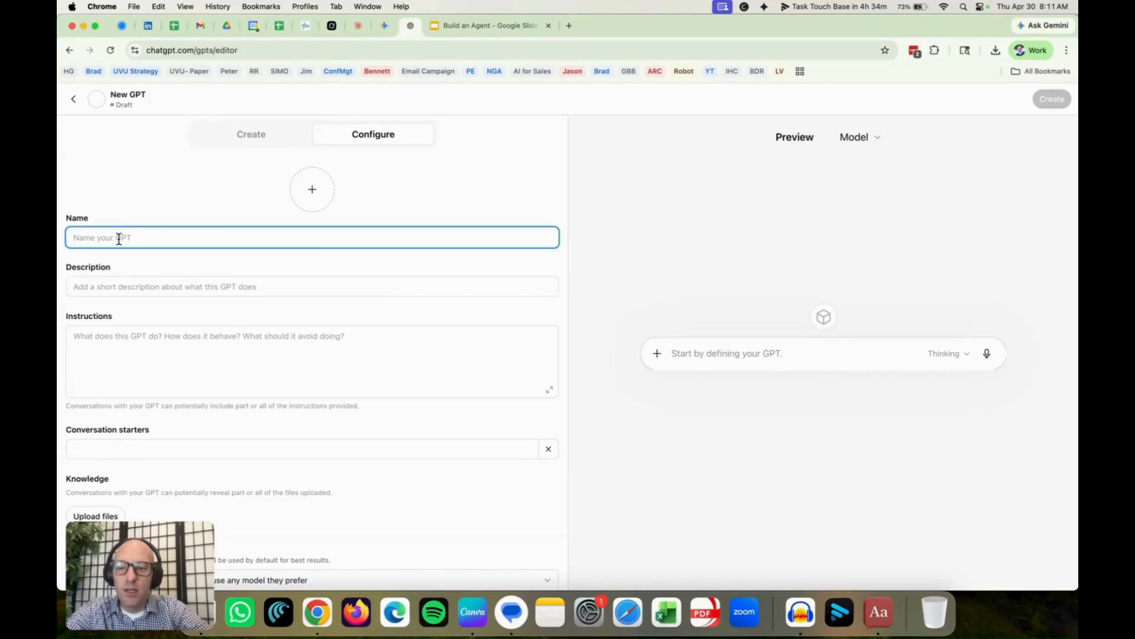
text(Cookie R)
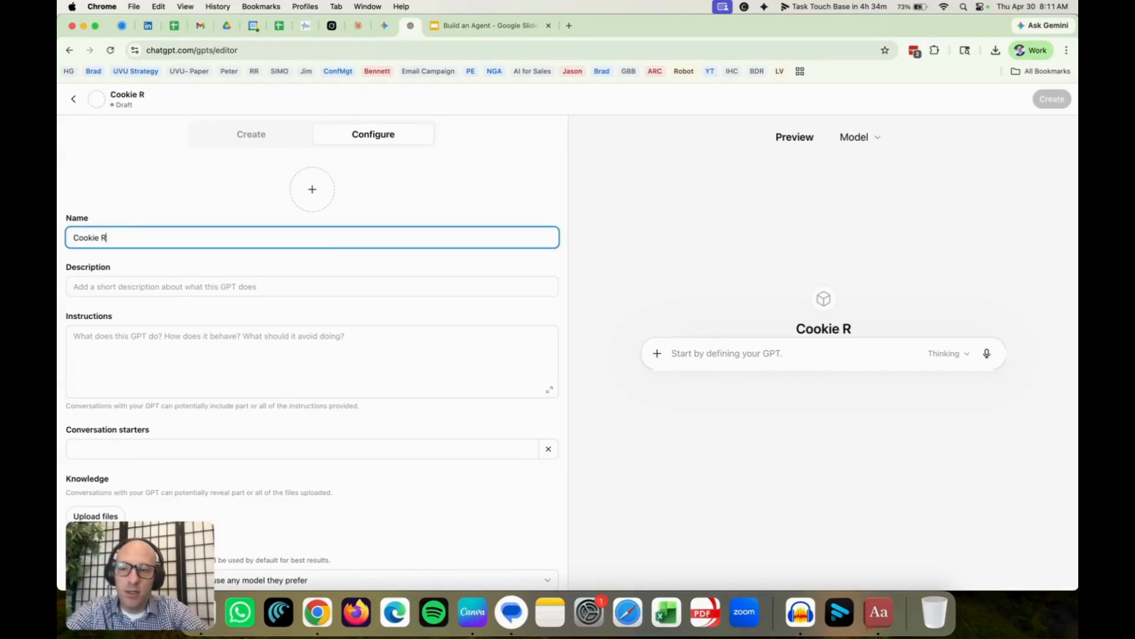
text(ecipies)
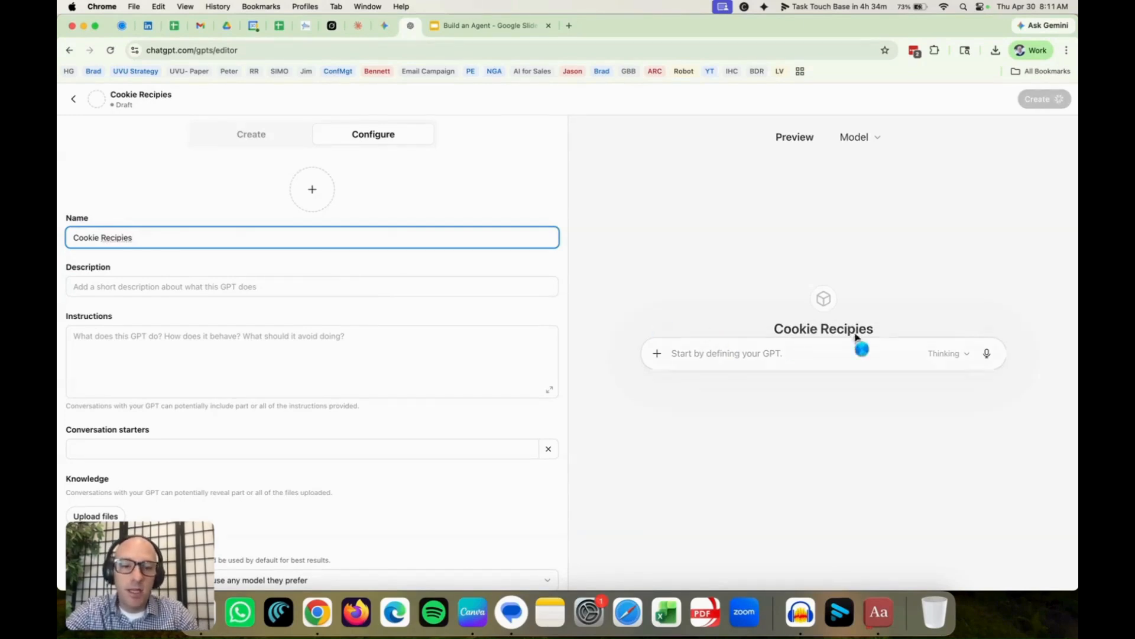
Enter "i help make recipipes" as the GPT's description.
click(244, 281)
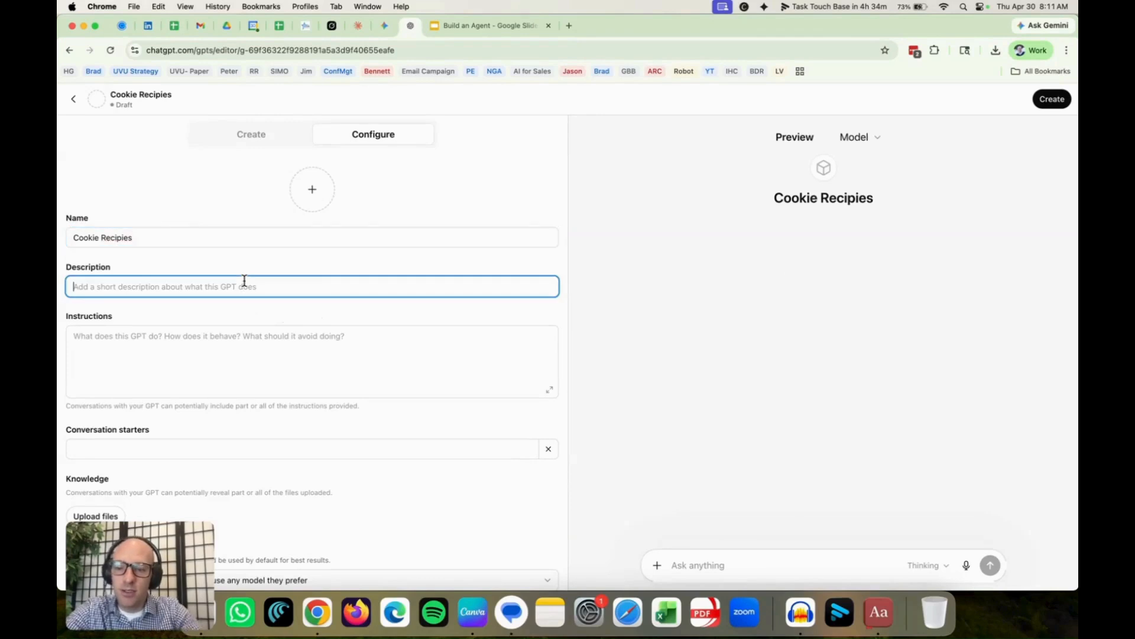
text(i help m)
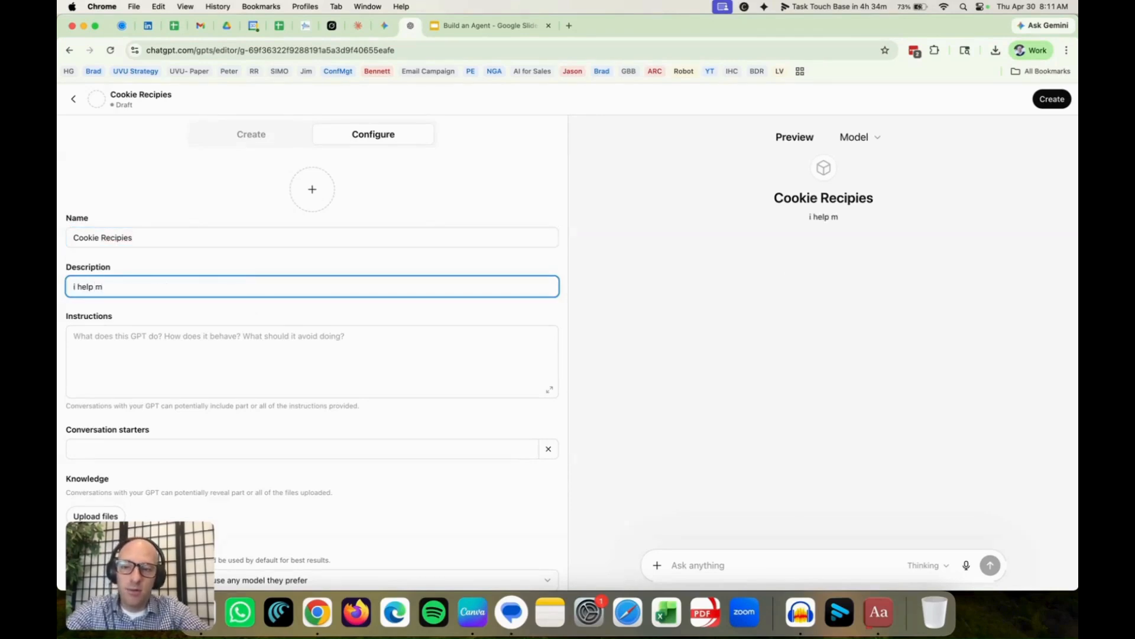
text(ake recipipes)
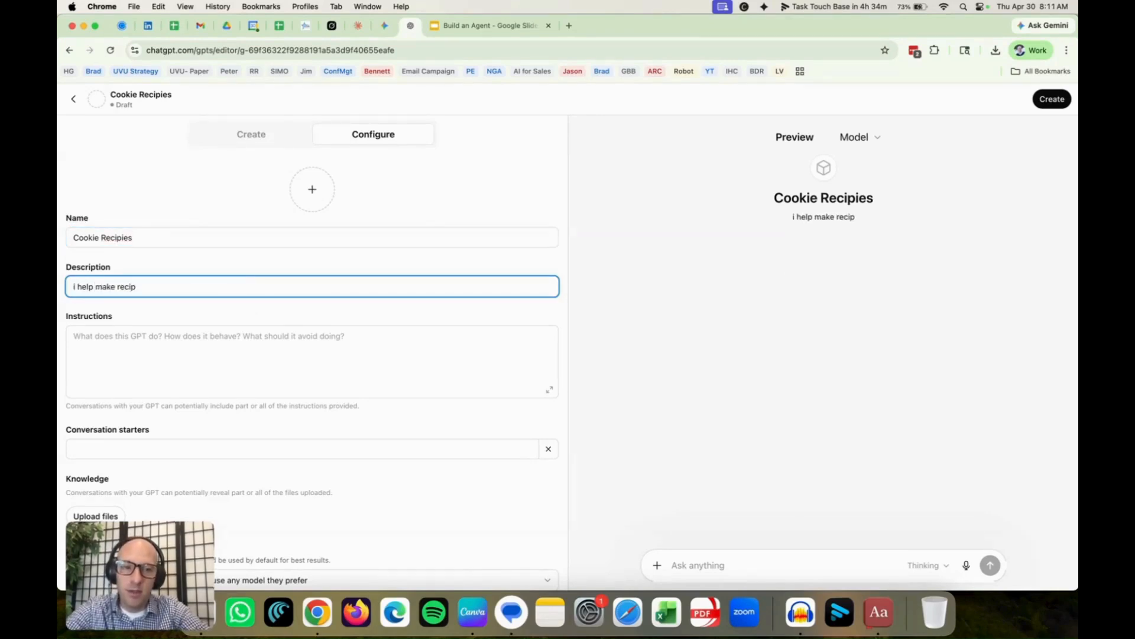
Examine the empty instructions field and the preview chat's message field without entering any text.
click(87, 359)
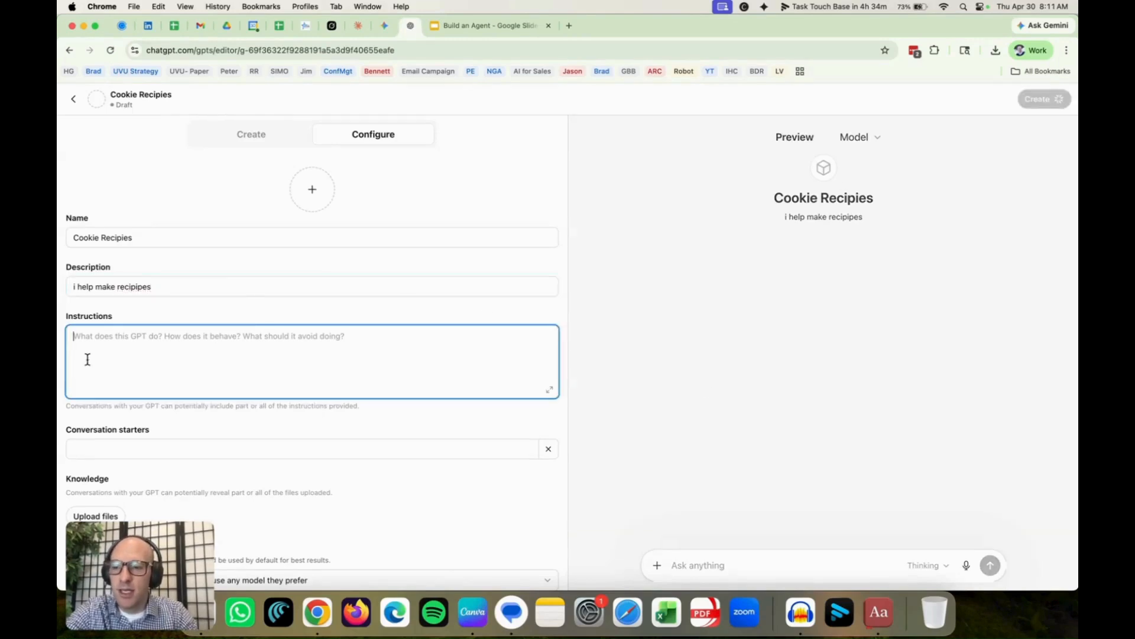
double_click(75, 317)
click(114, 335)
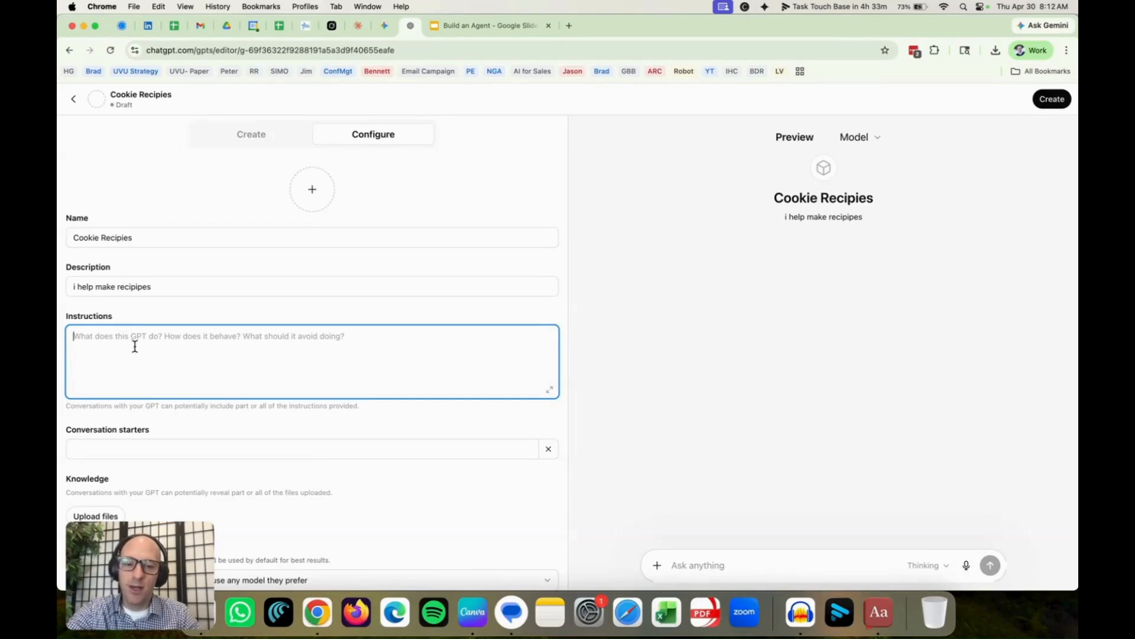
click(774, 565)
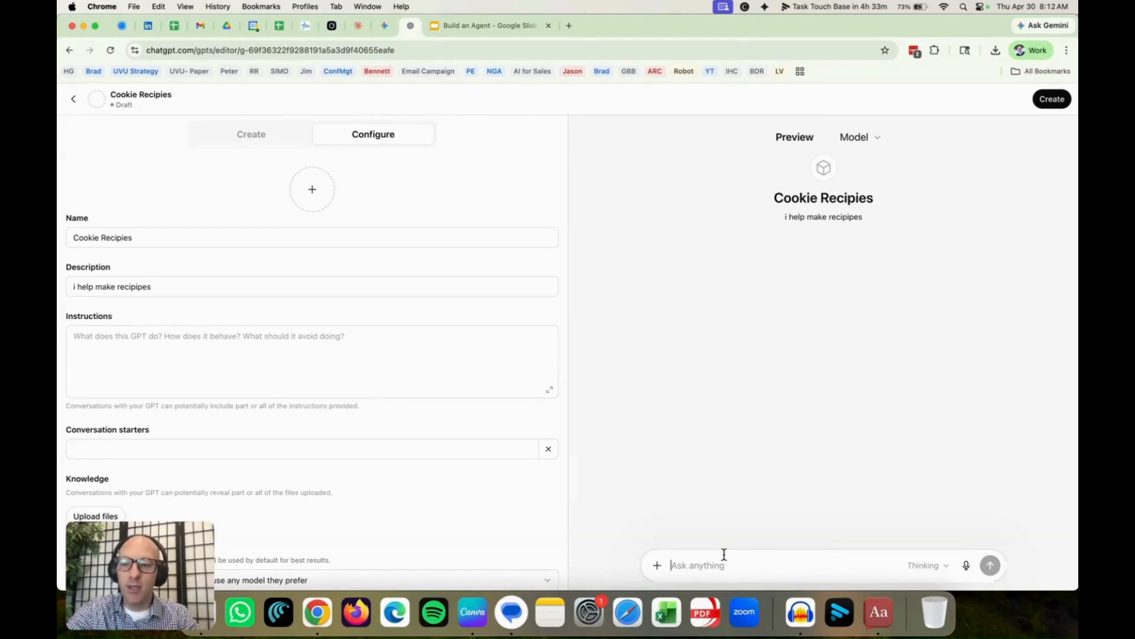
click(270, 359)
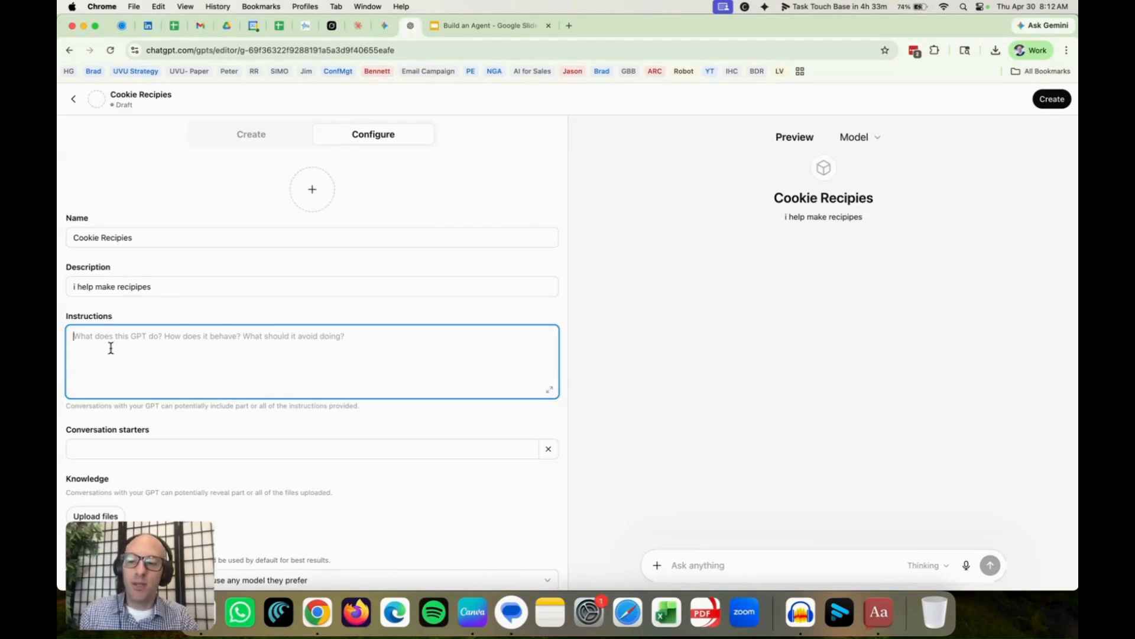
Open the file selection for the GPT's knowledge files and close it without choosing a file.
scroll(141, 387, down, 2)
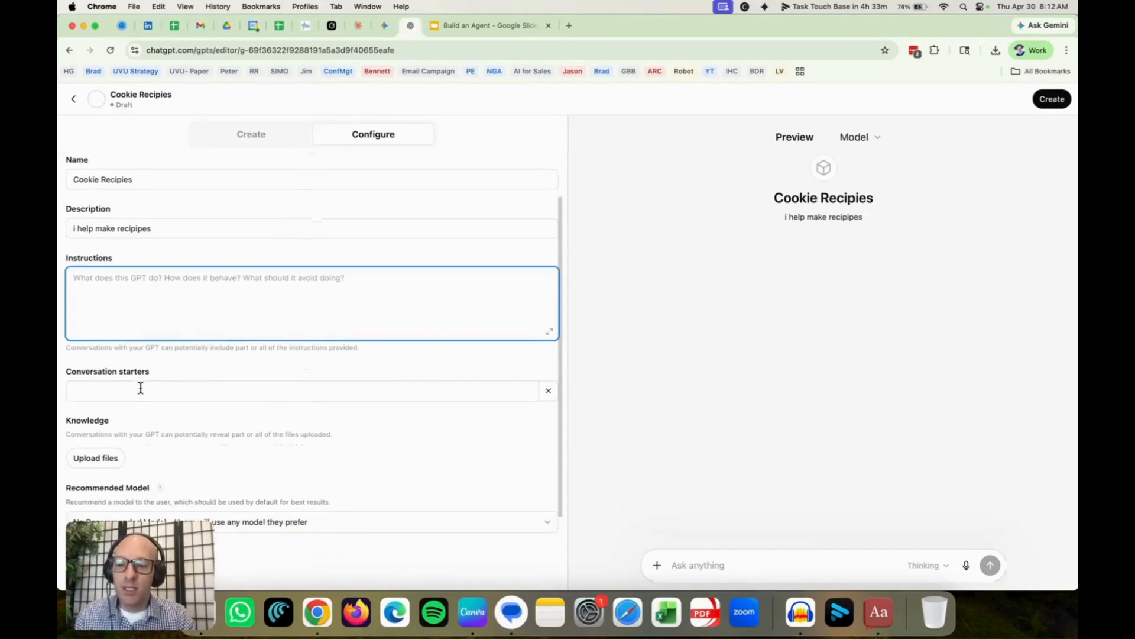
scroll(140, 386, down, 3)
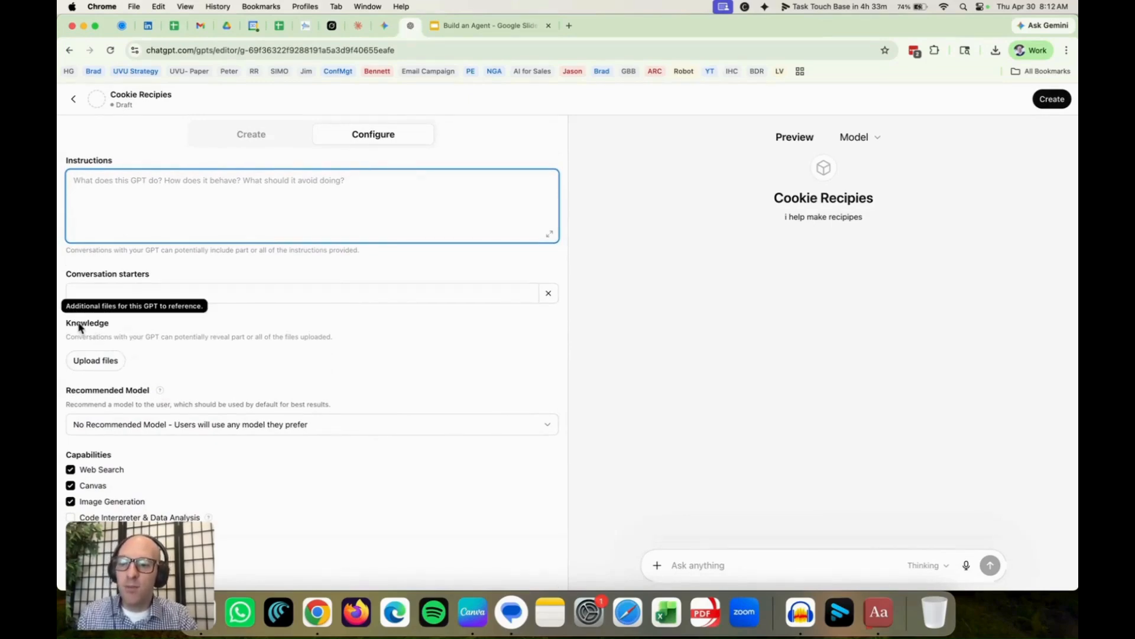
click(109, 362)
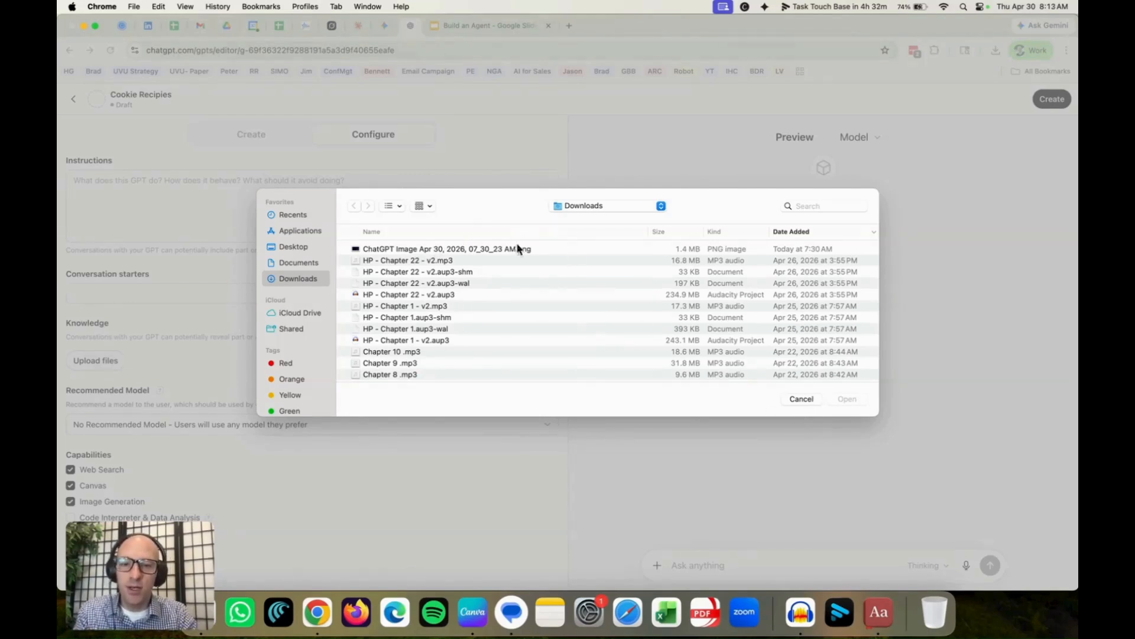
click(809, 400)
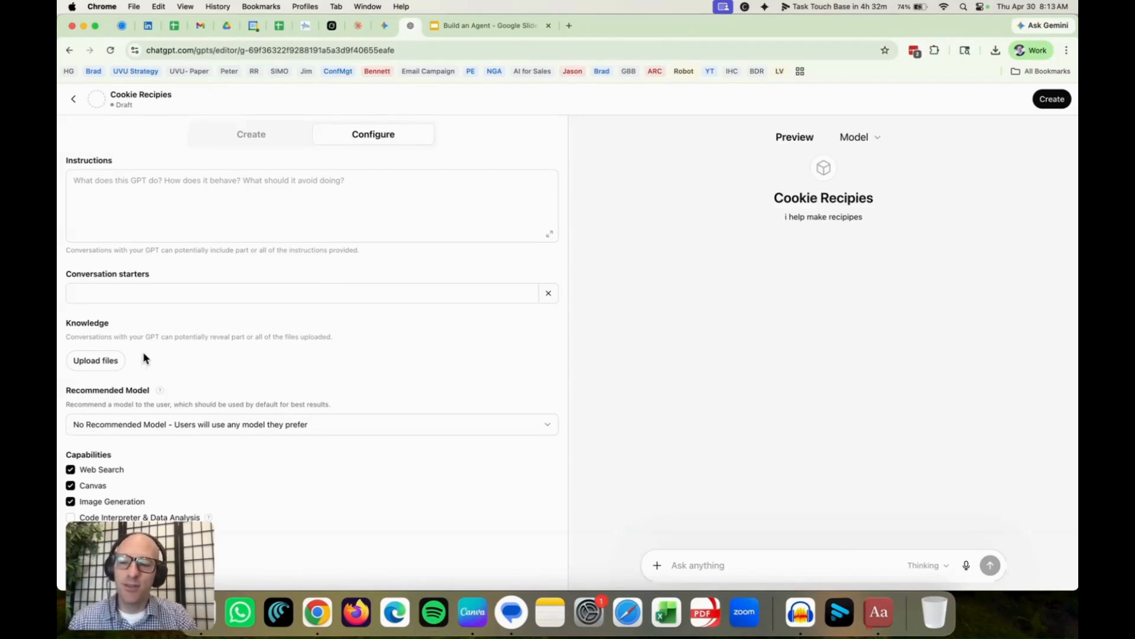
Set the GPT's recommended model to GPT-5.5 Thinking.
scroll(144, 351, down, 1)
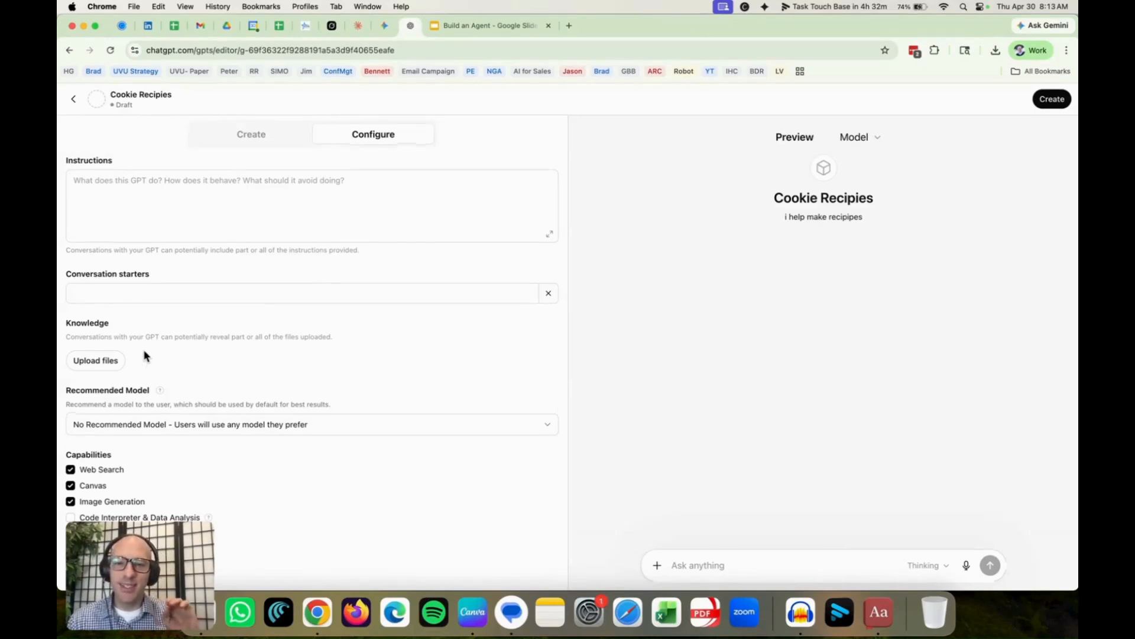
scroll(144, 352, down, 1)
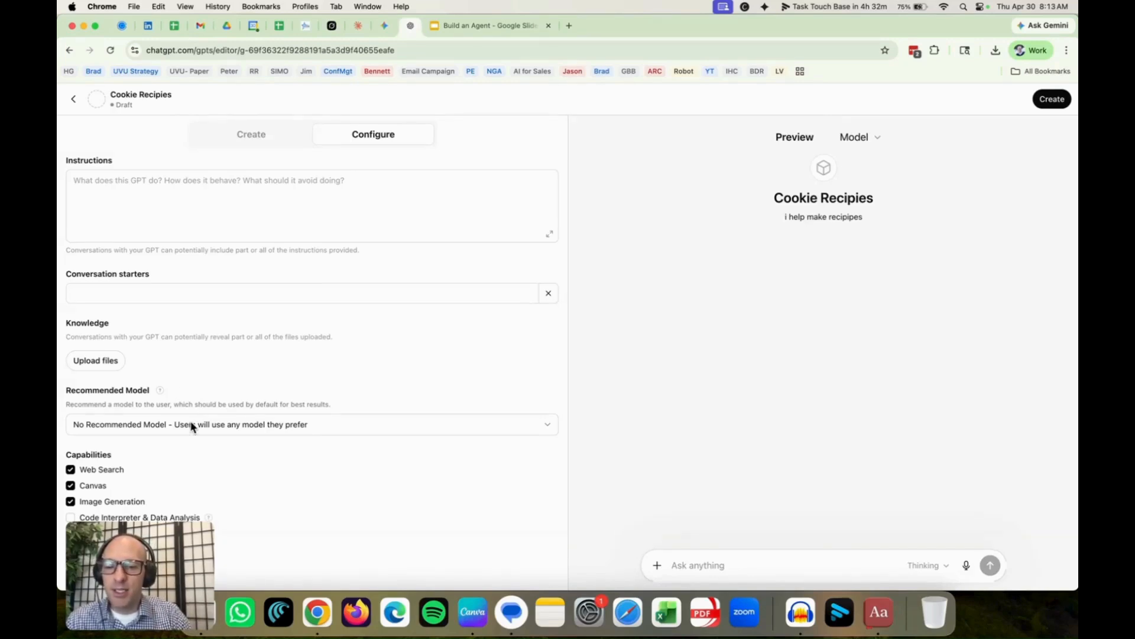
click(212, 427)
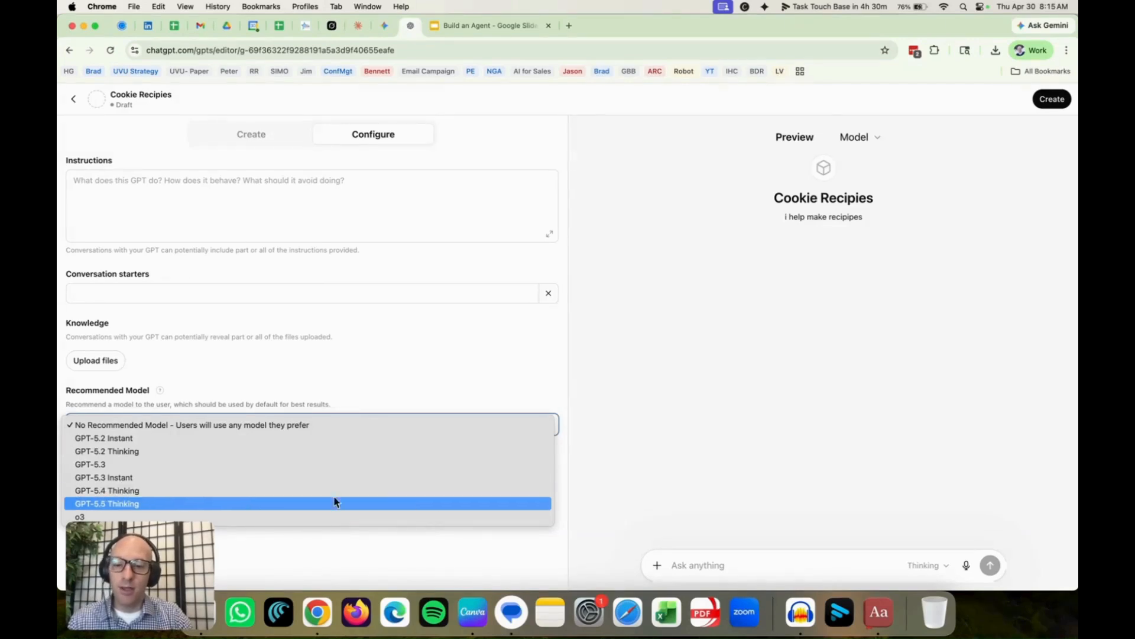
click(516, 503)
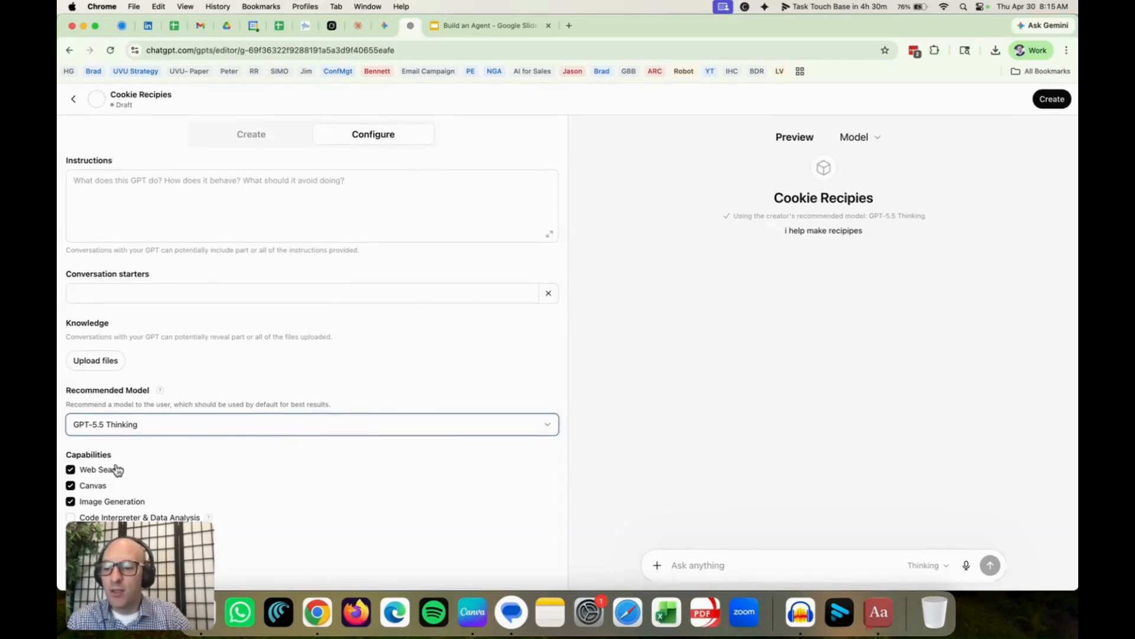
Enable the Code Interpreter & Data Analysis capability, and switch Web Search off and back on.
click(70, 518)
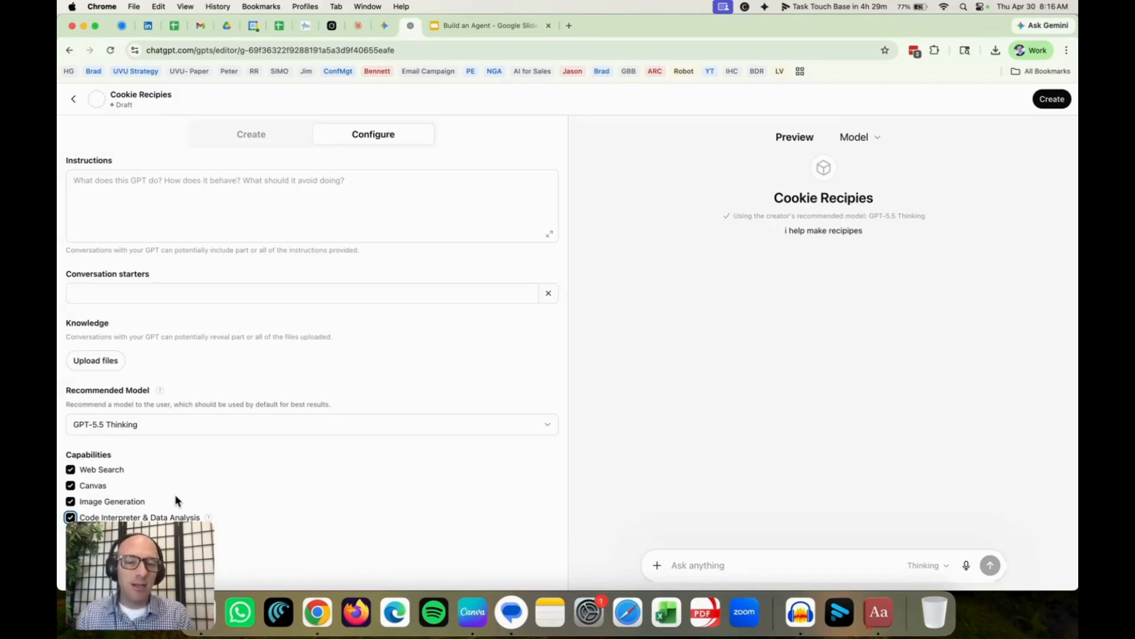
click(194, 481)
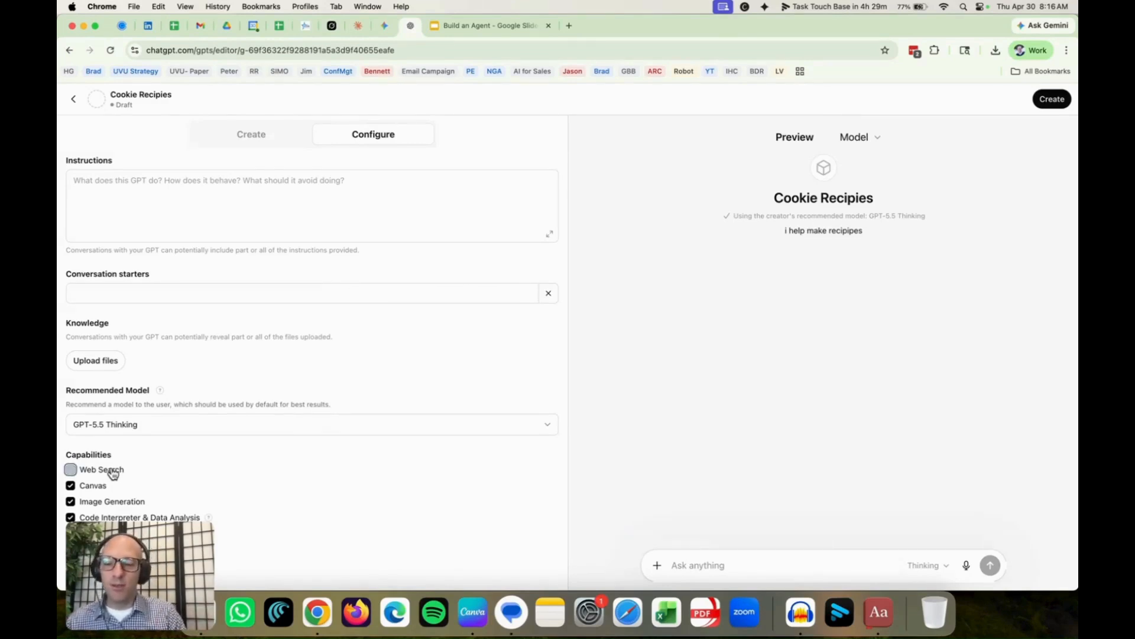
click(110, 473)
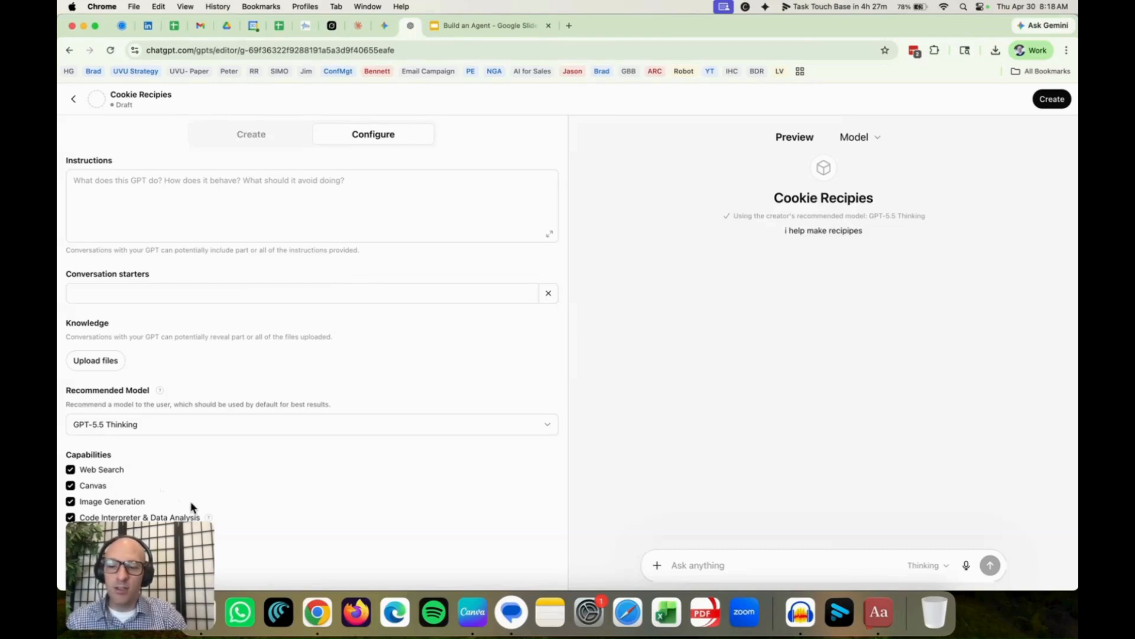
scroll(265, 514, down, 1)
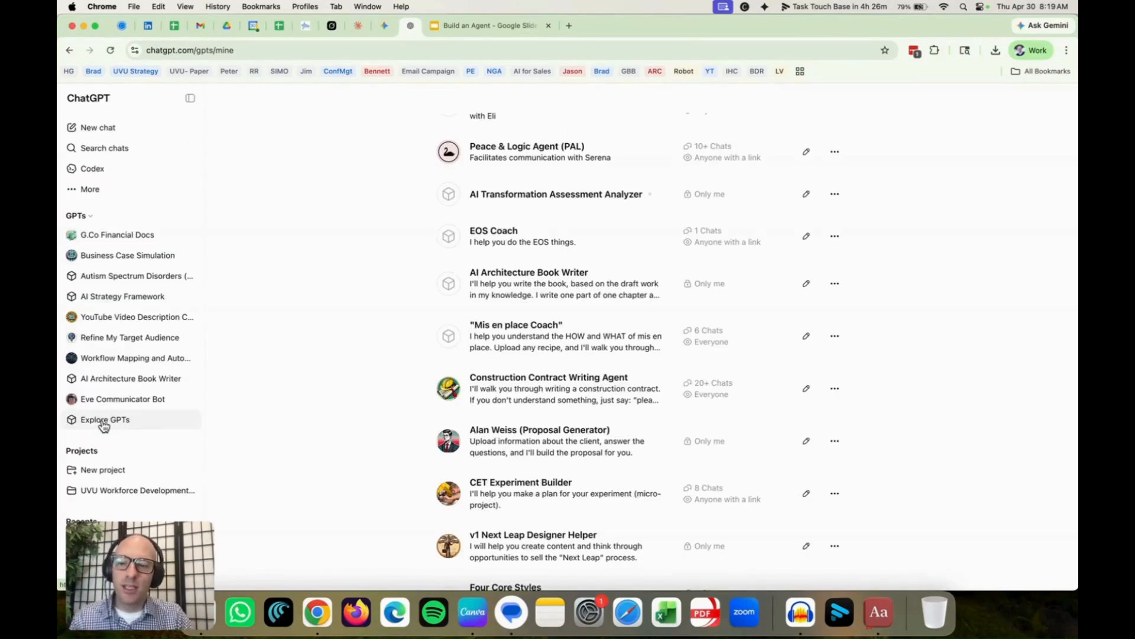
Open the list of own GPTs from the Explore GPTs page and look through its entries.
click(104, 422)
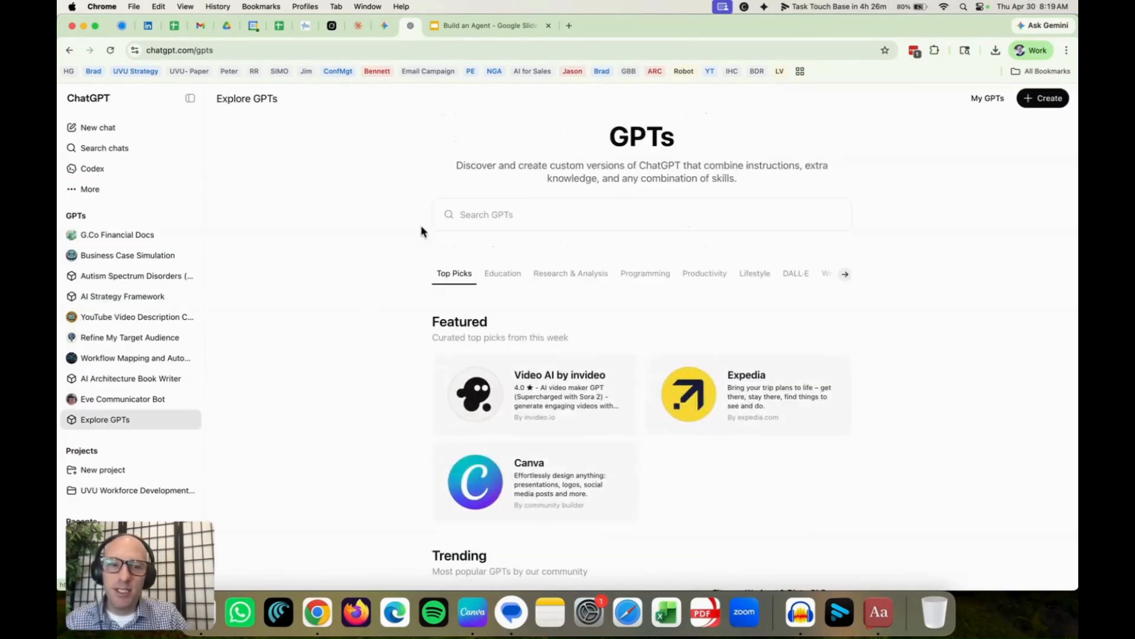
click(986, 98)
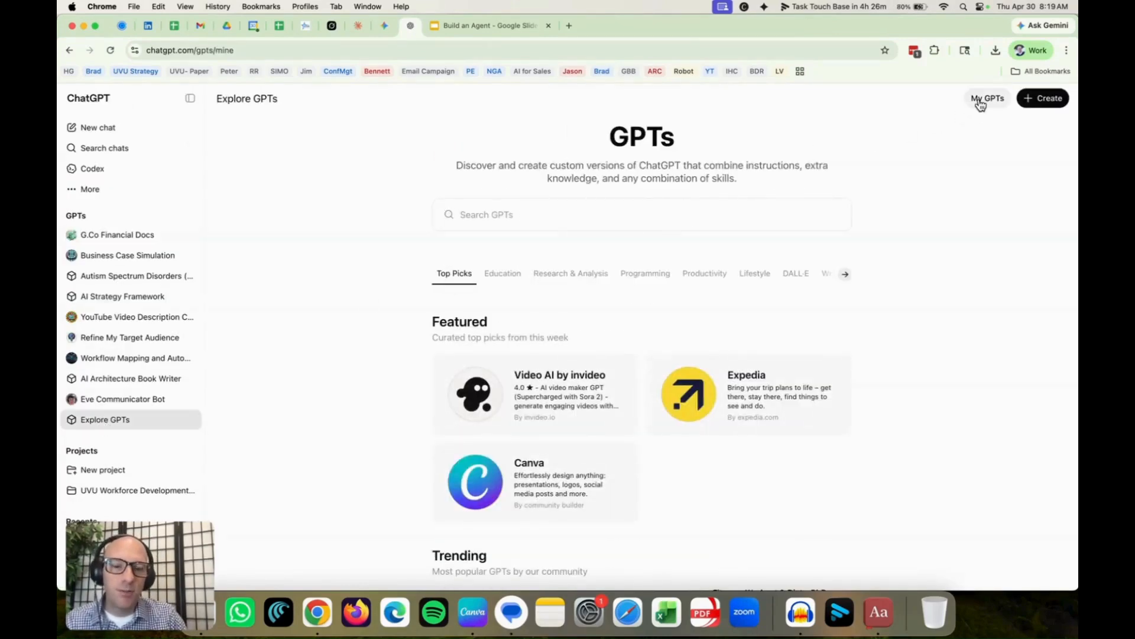
scroll(852, 283, down, 4)
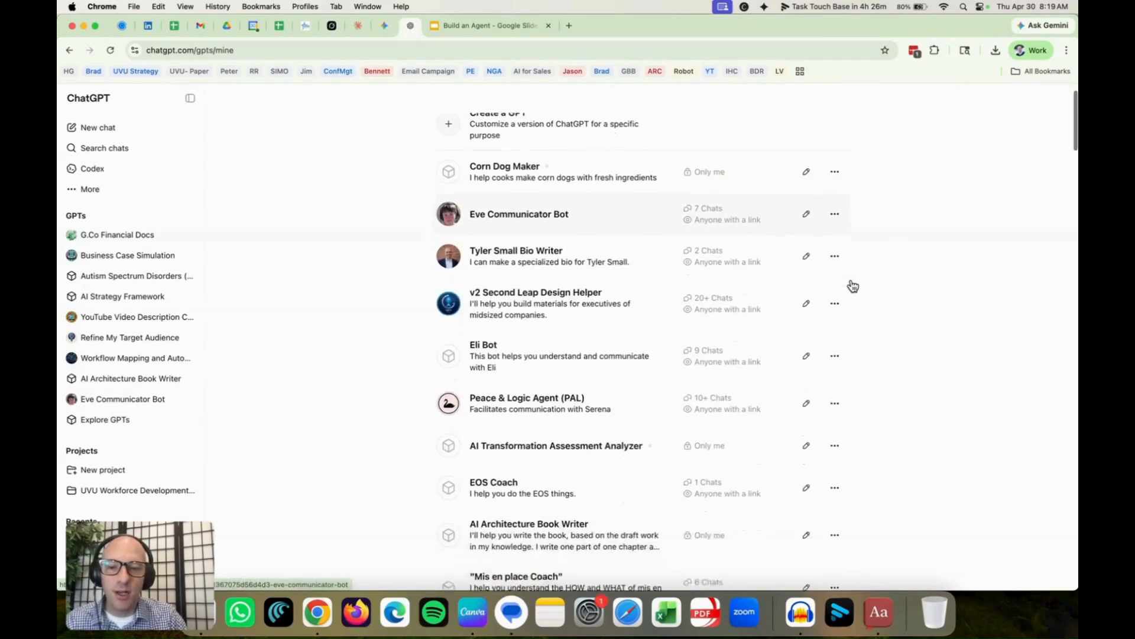
scroll(853, 286, down, 4)
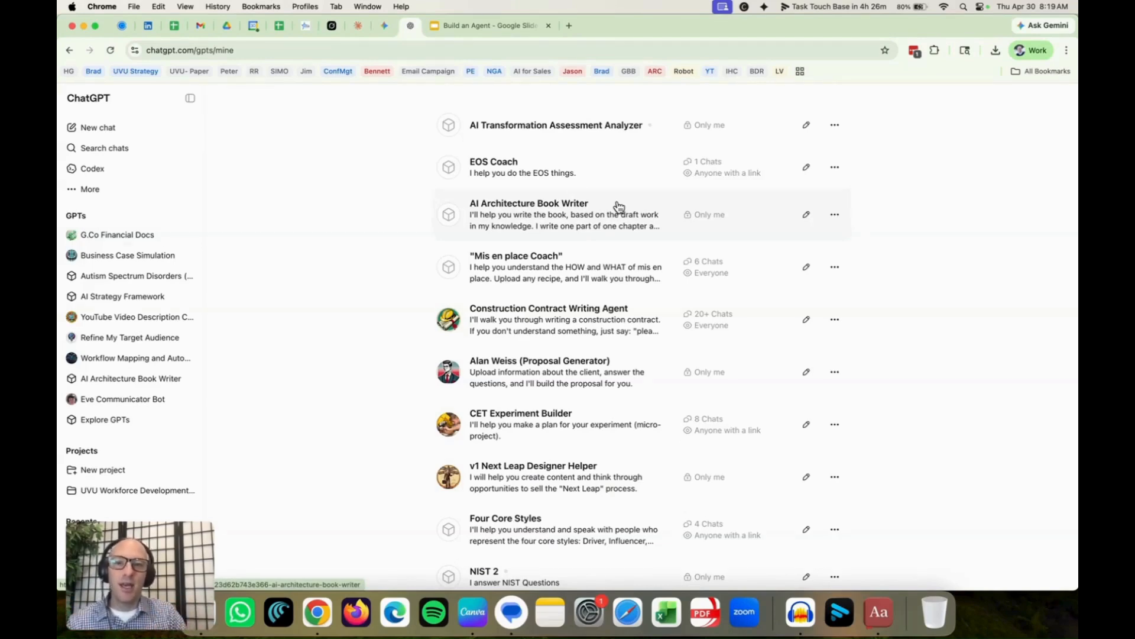
Review the "How to Build an AI Agent" slide in the Google Slides presentation, and return to the GPT list in ChatGPT.
click(482, 25)
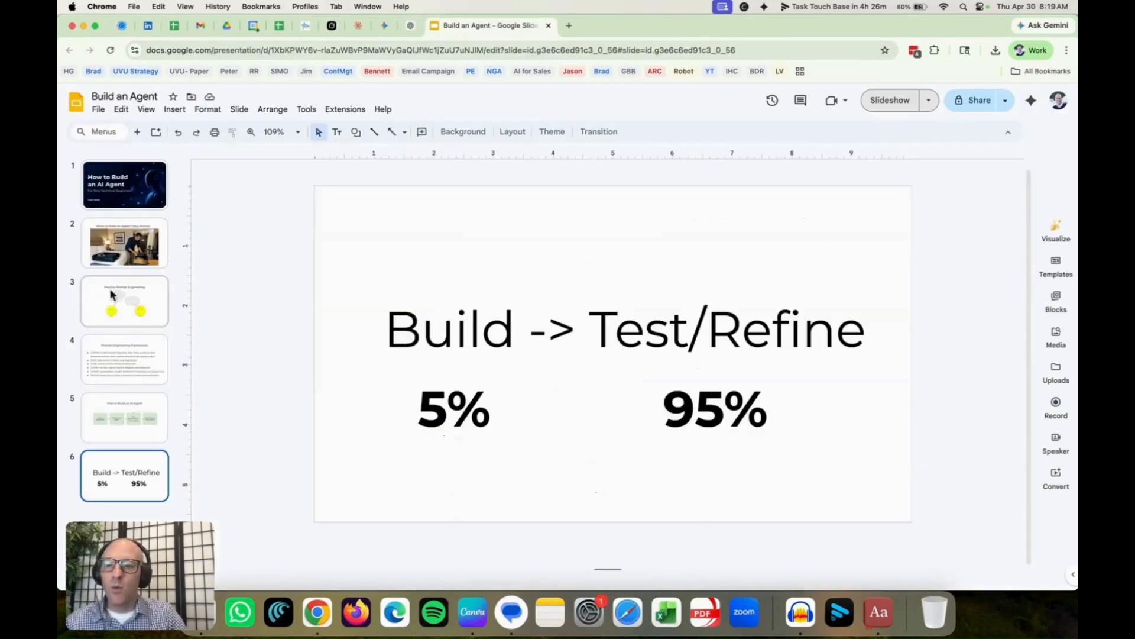
click(118, 400)
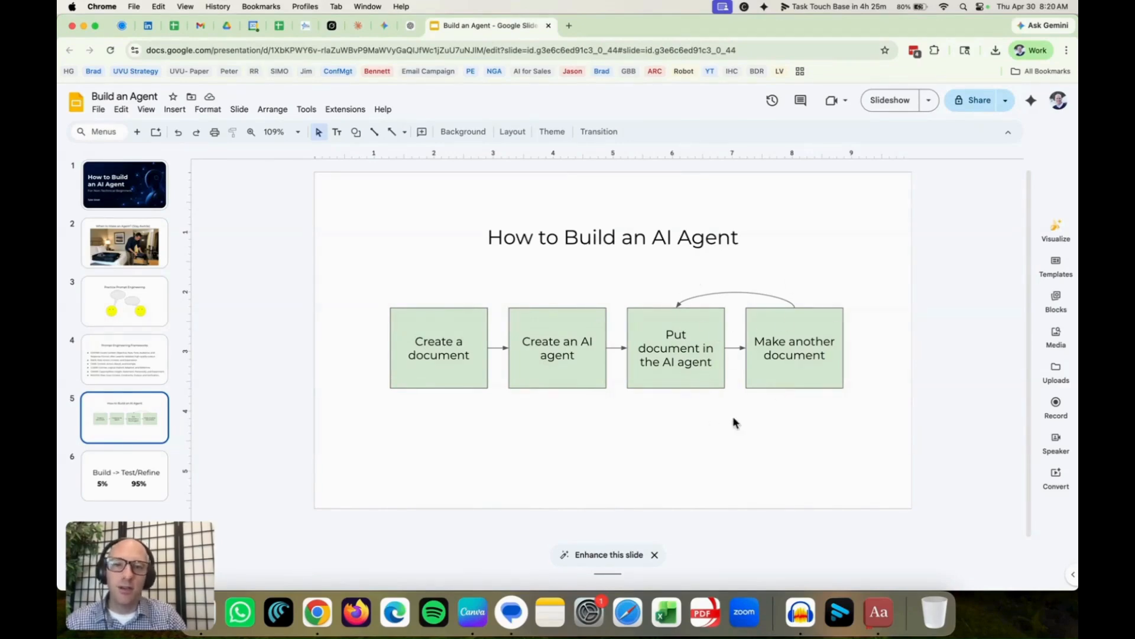
click(412, 30)
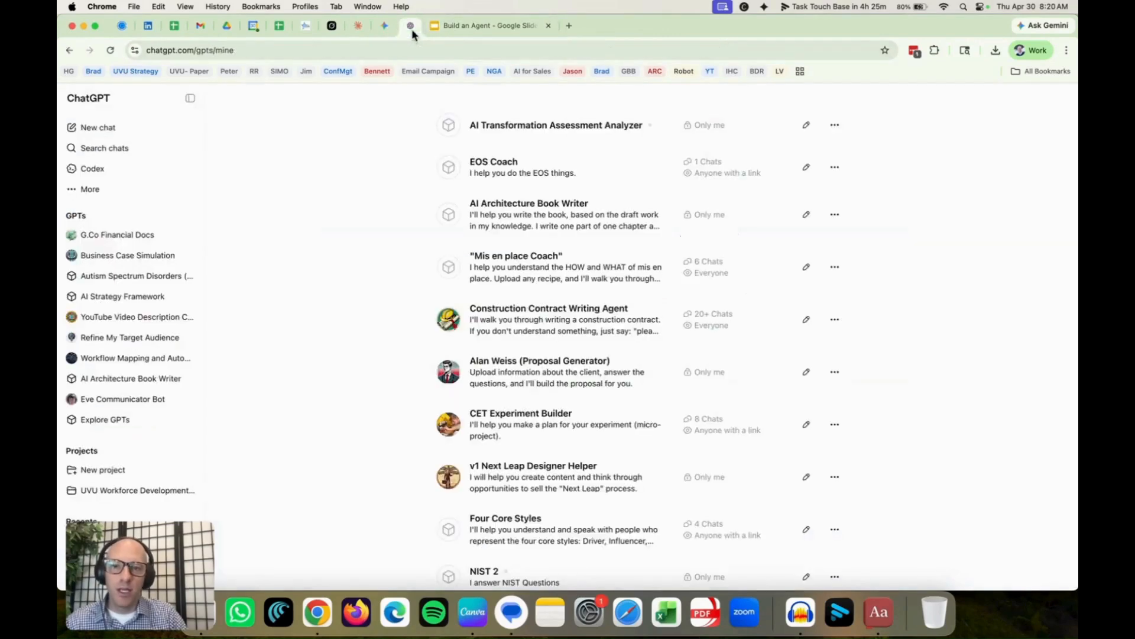
Open the AI Architecture Book Writer GPT and view its attachment options without adding a file.
click(600, 206)
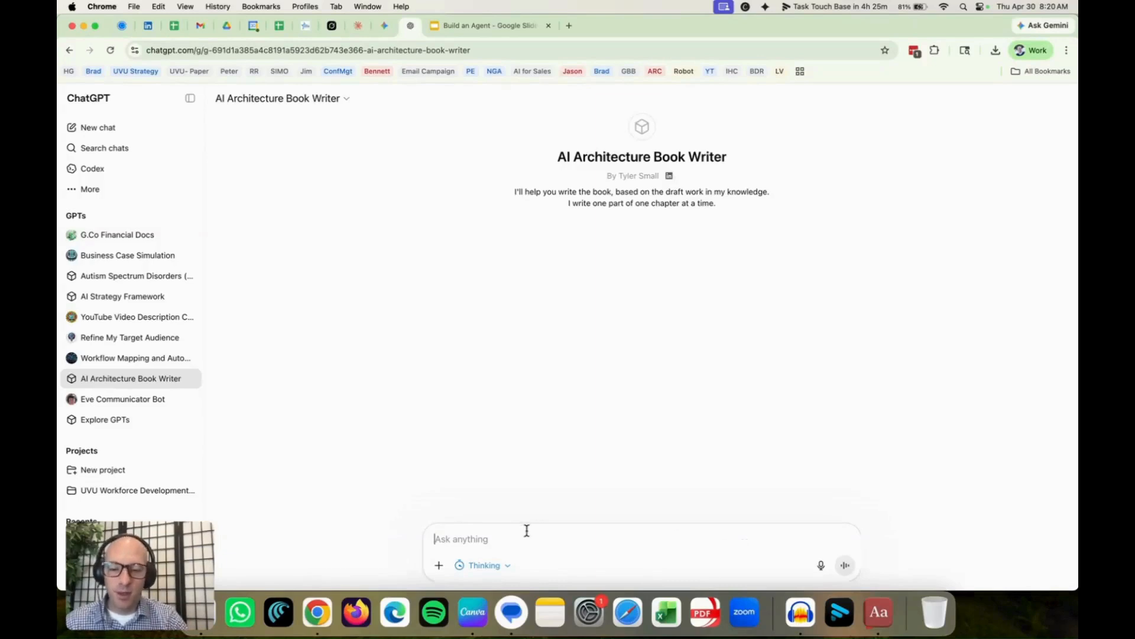
click(439, 565)
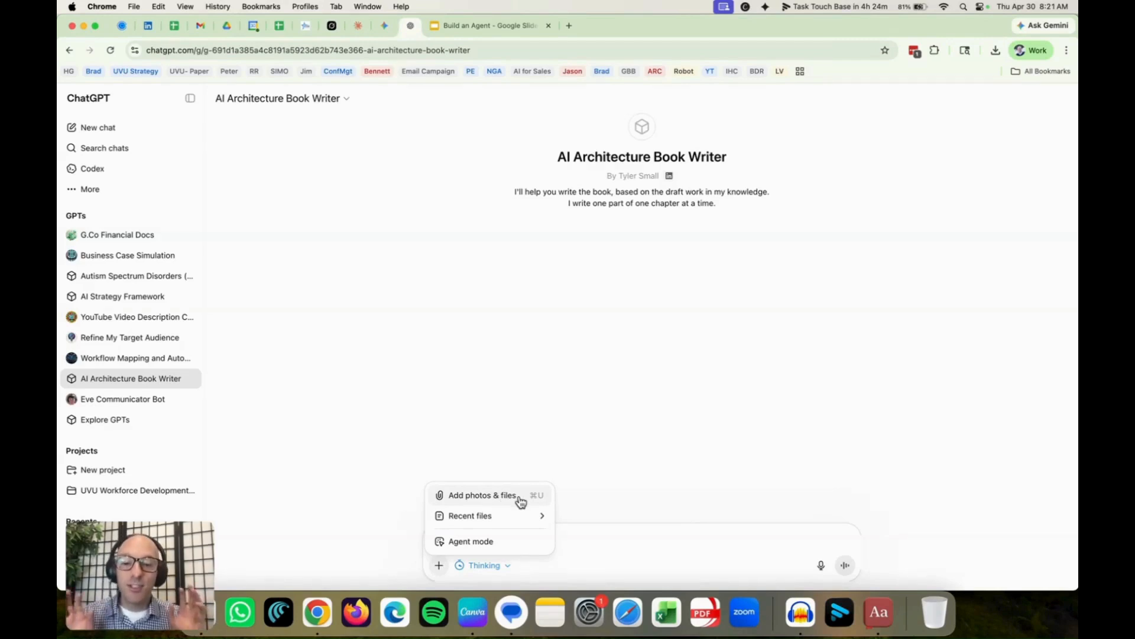
click(632, 534)
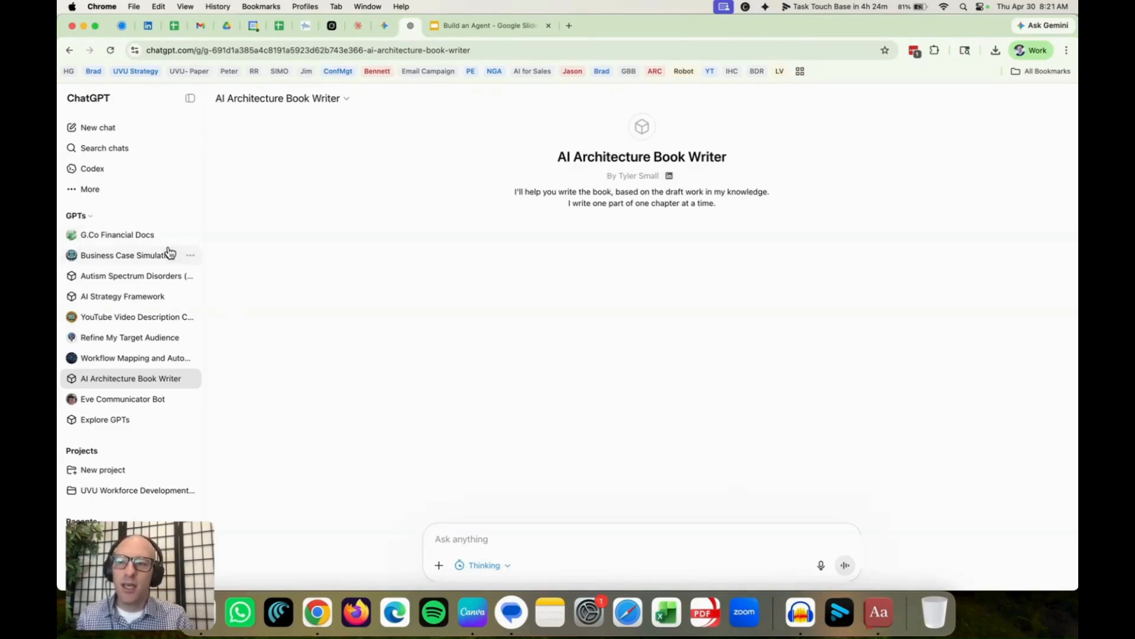
View the chat search without searching, and look through the list of recent chats.
click(133, 150)
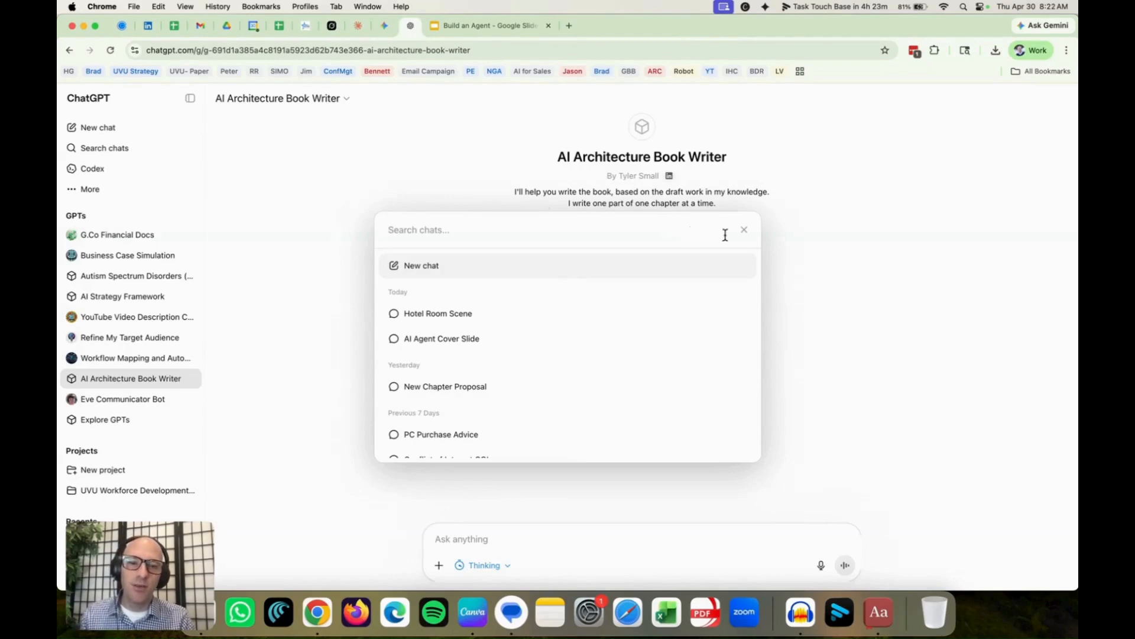
click(744, 231)
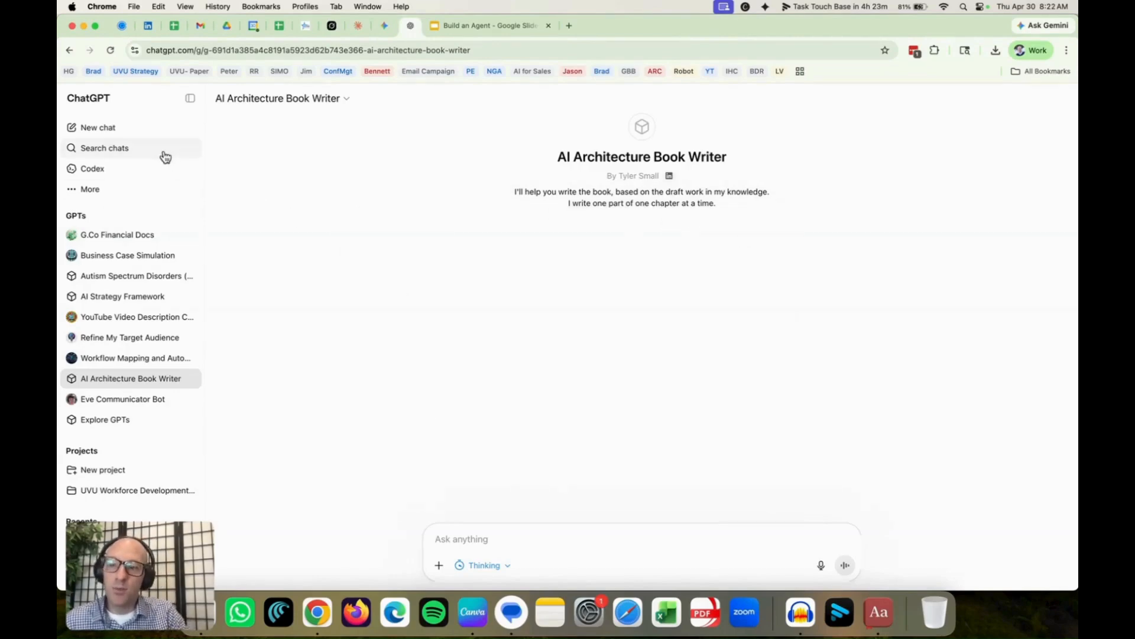
scroll(138, 254, down, 5)
scroll(112, 308, up, 3)
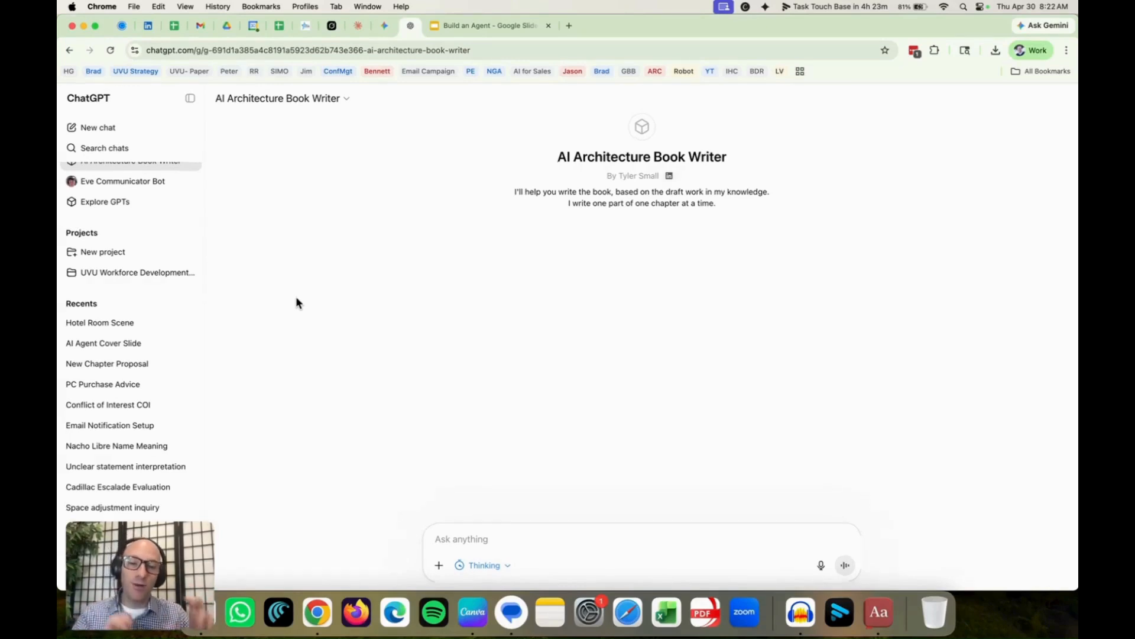
Ask the GPT "what model architectures have emerged since you wrote the book? what should be in version 3?".
click(549, 539)
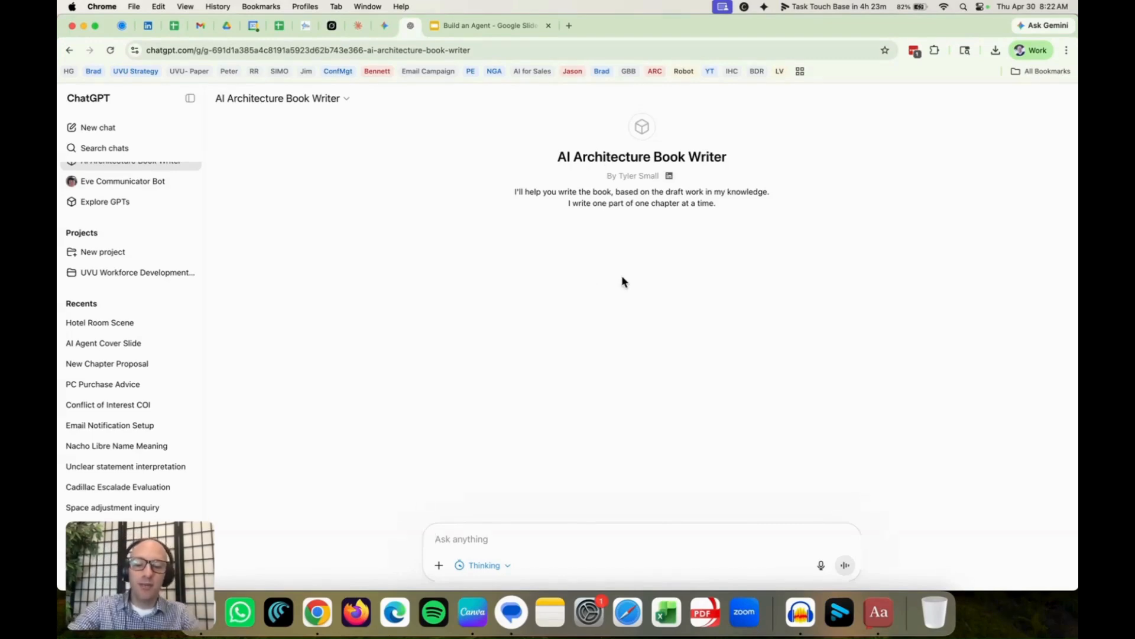
text(what mode)
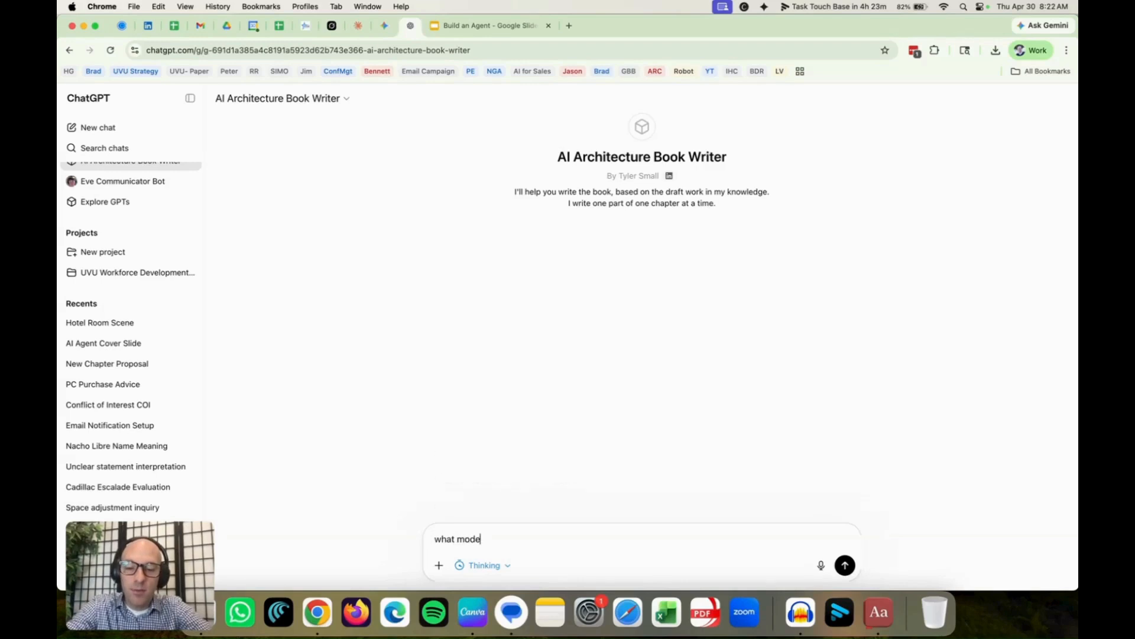
text(l architectur)
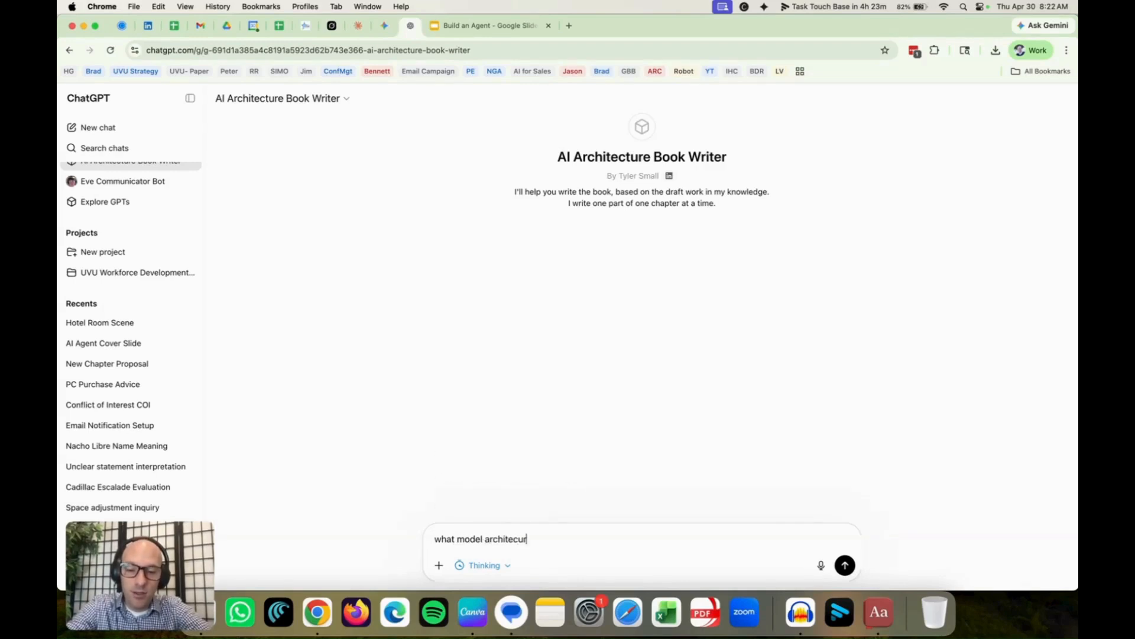
key(BackSpace)
key(BackSpace)
text(tures have e)
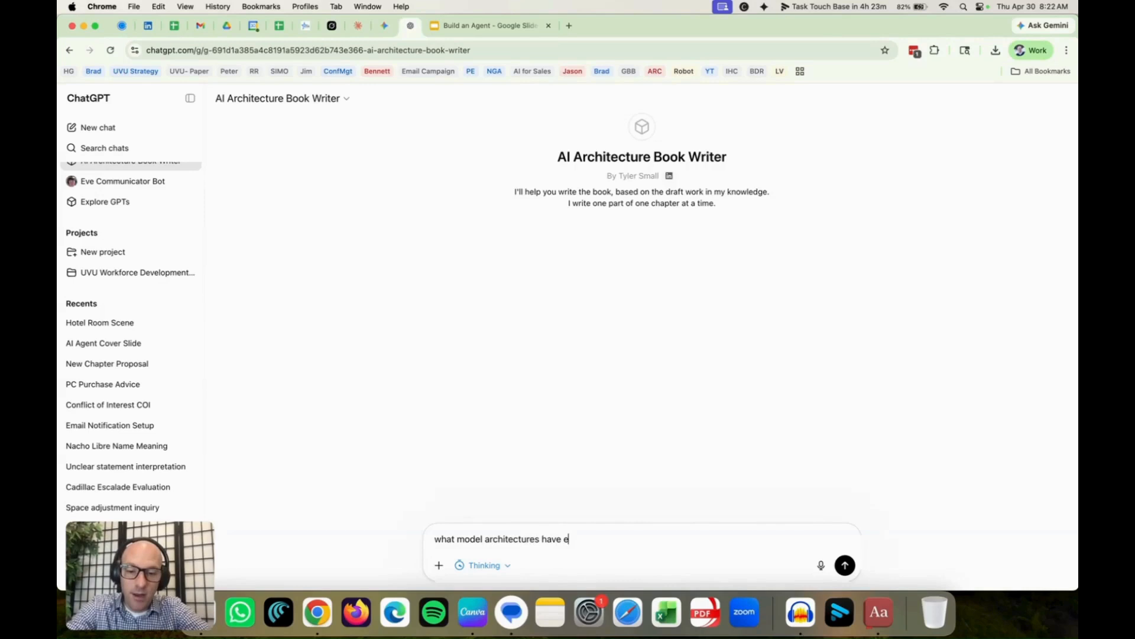
text(m)
text(emergees)
text(sinc)
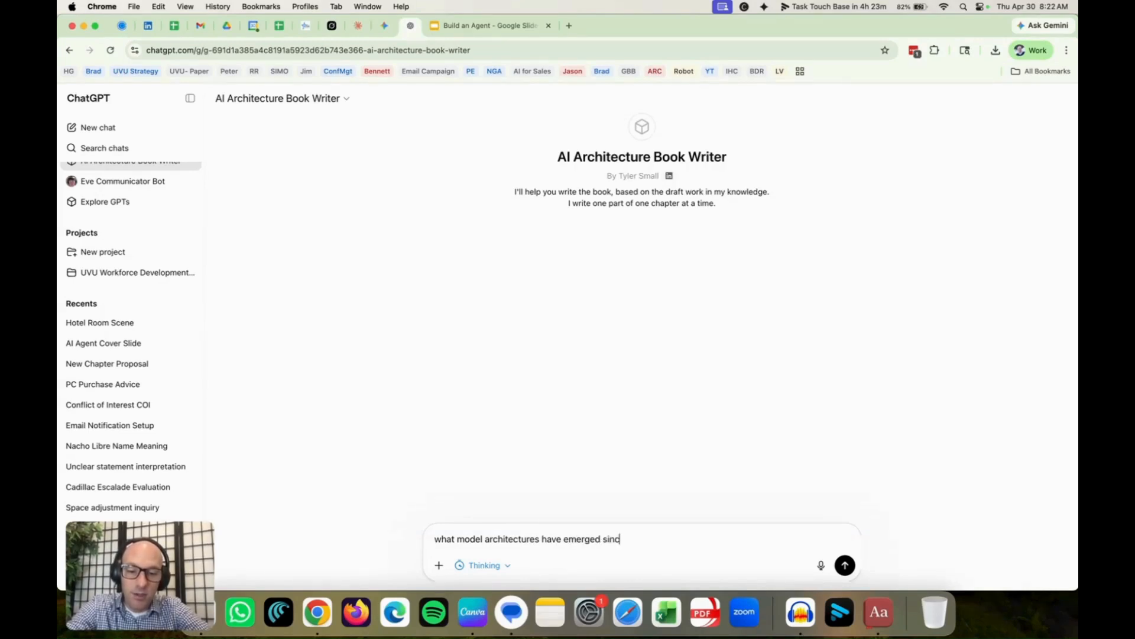
text(e you wrote t)
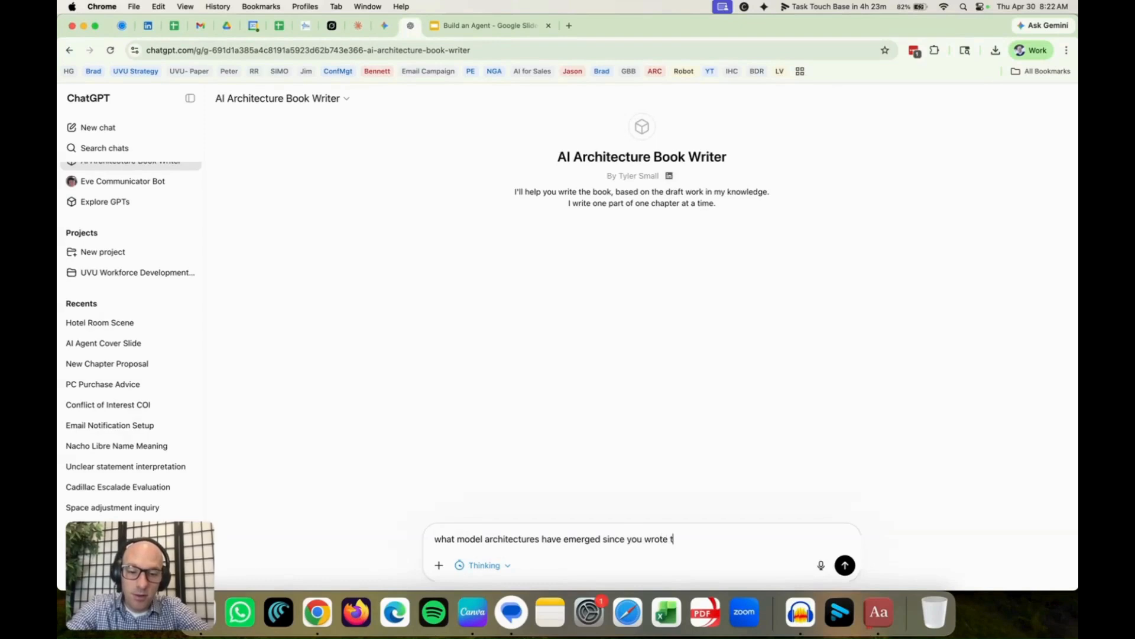
text(he book? what sh)
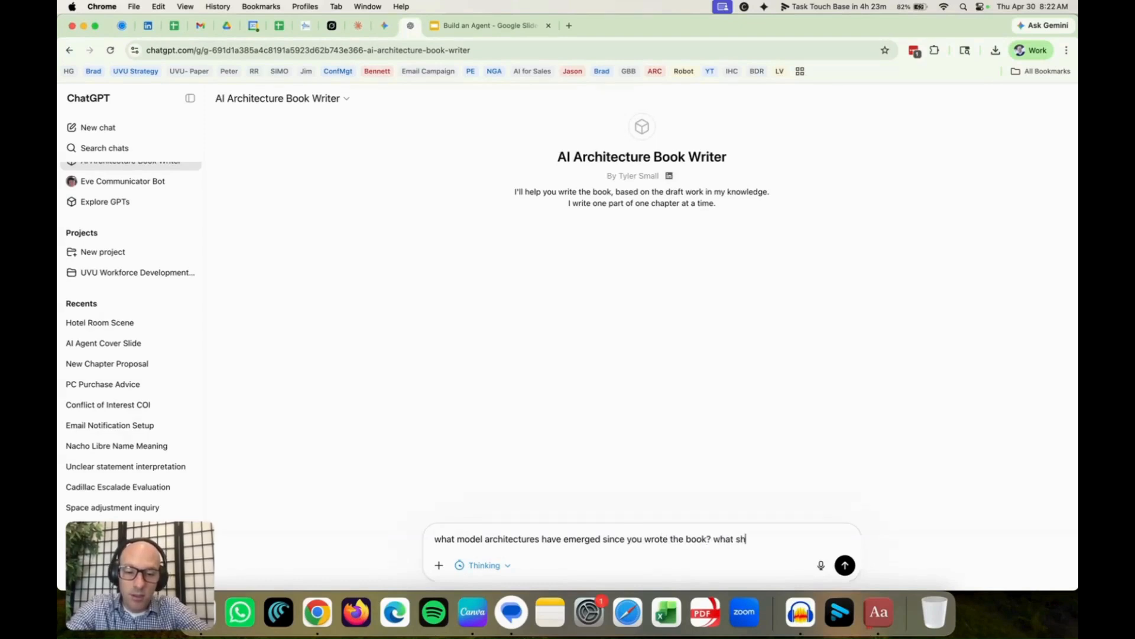
text(ould be in version 3?)
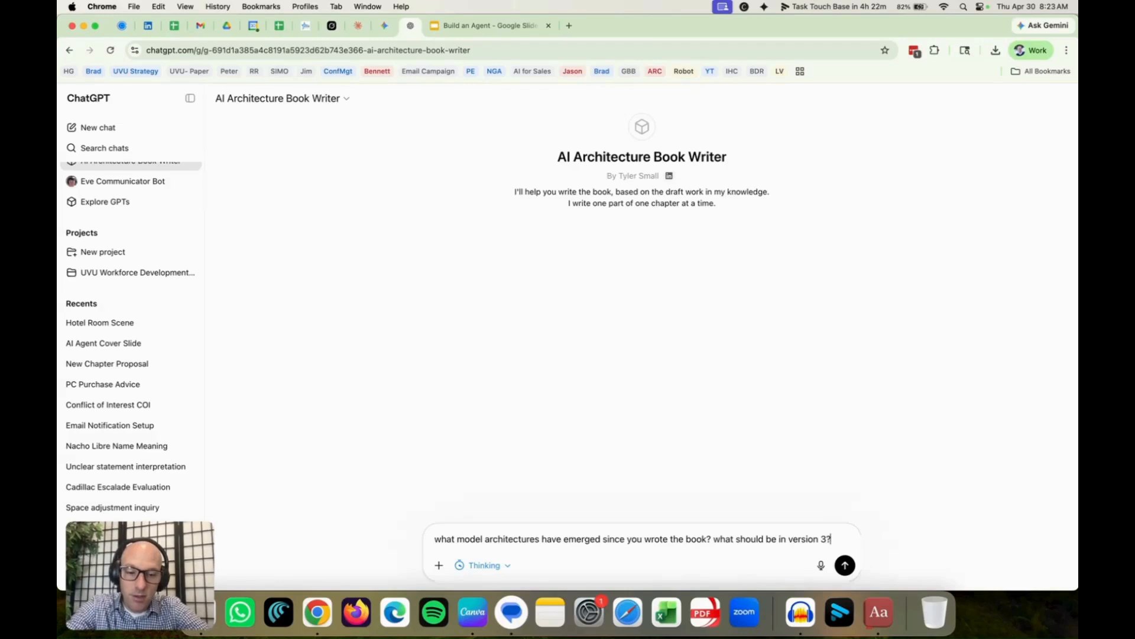
key(Return)
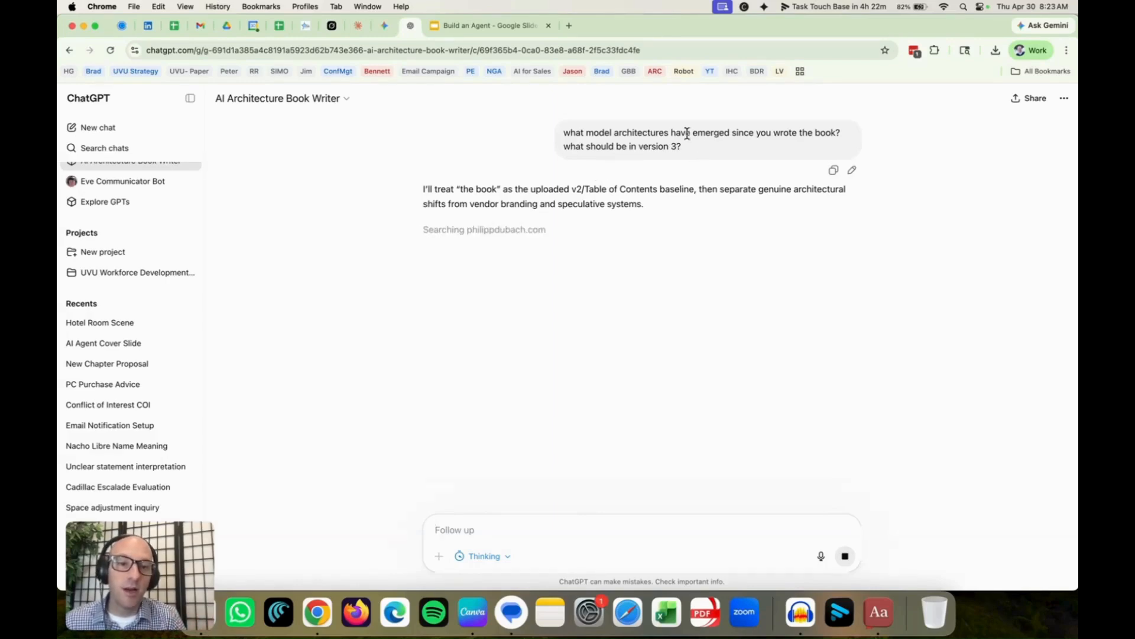
Highlight "emerged since you wrote" in the sent question and examine the opening paragraph of the GPT's answer.
drag(686, 133, 798, 132)
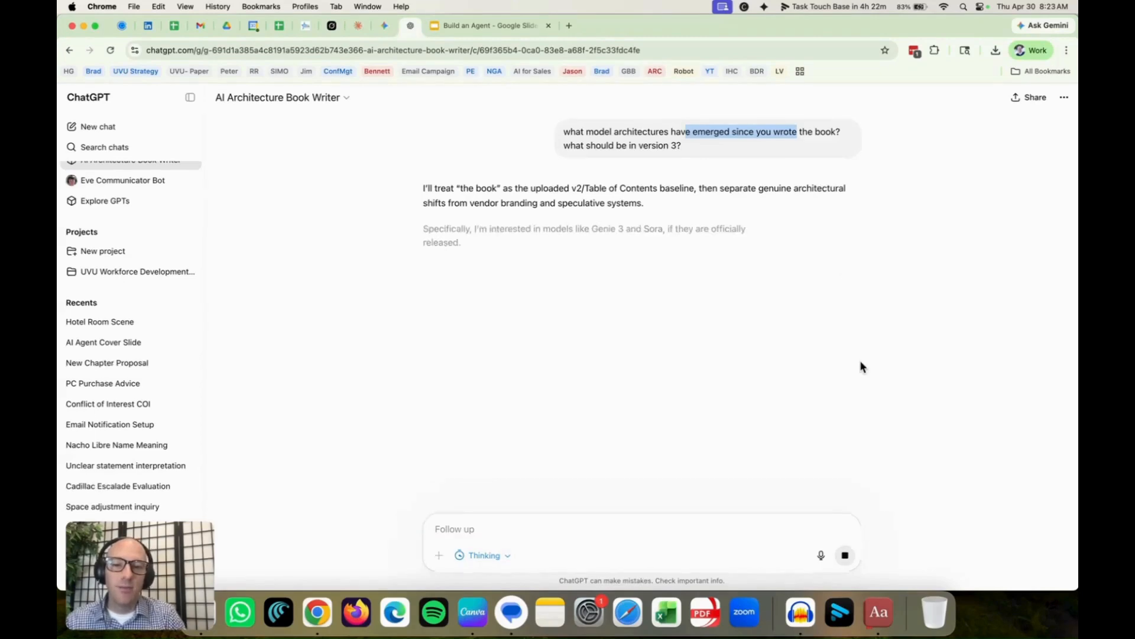
click(696, 152)
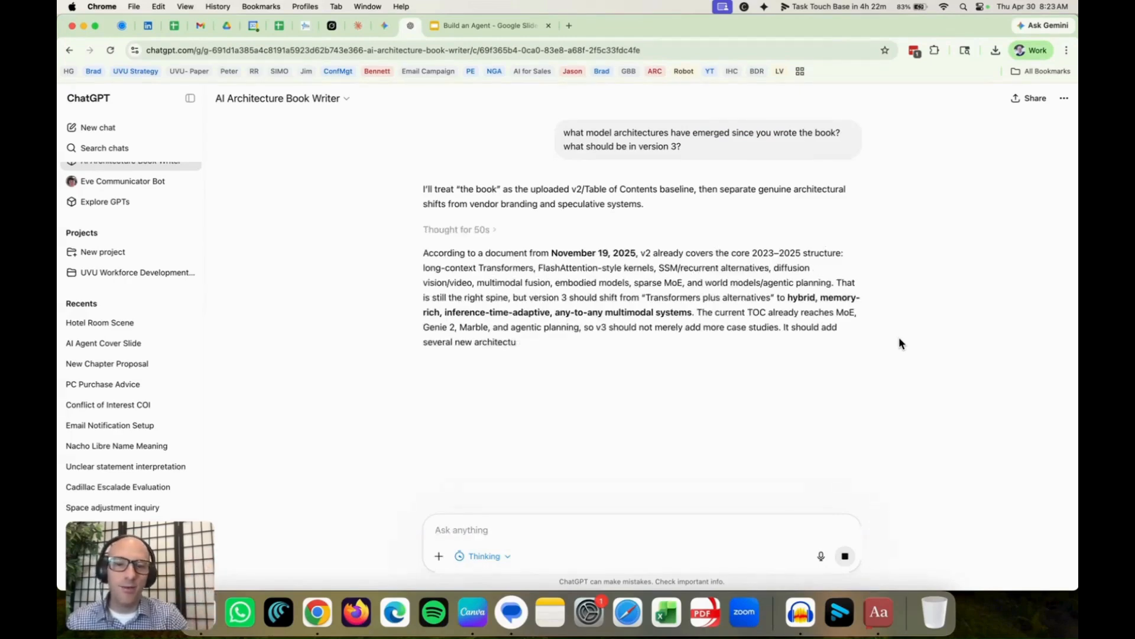
scroll(900, 343, down, 1)
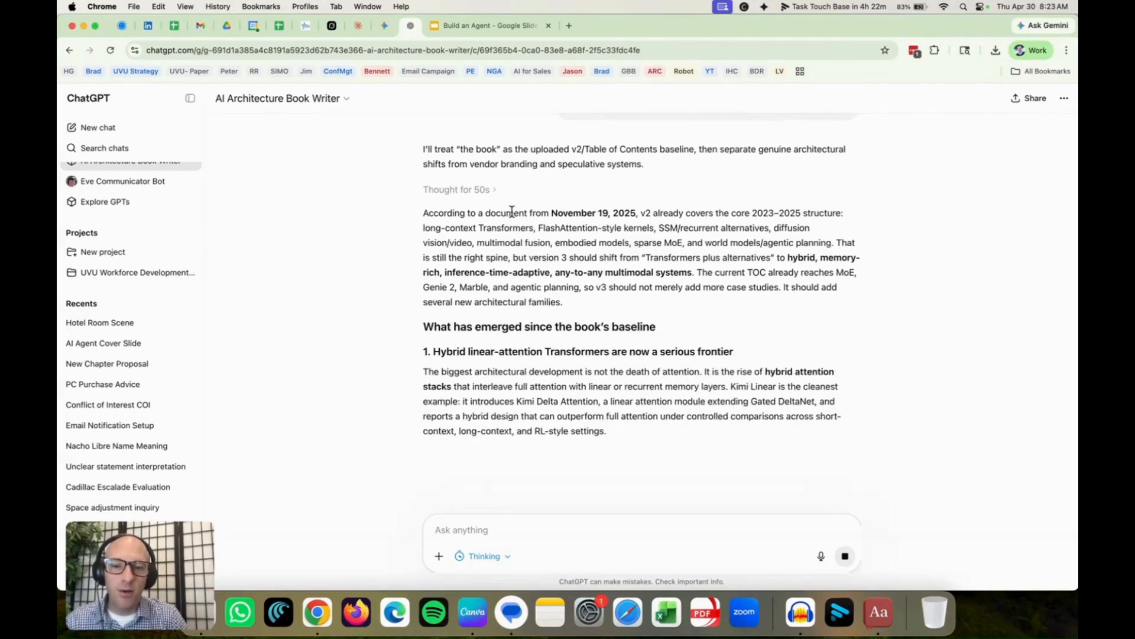
drag(513, 211, 699, 228)
click(738, 225)
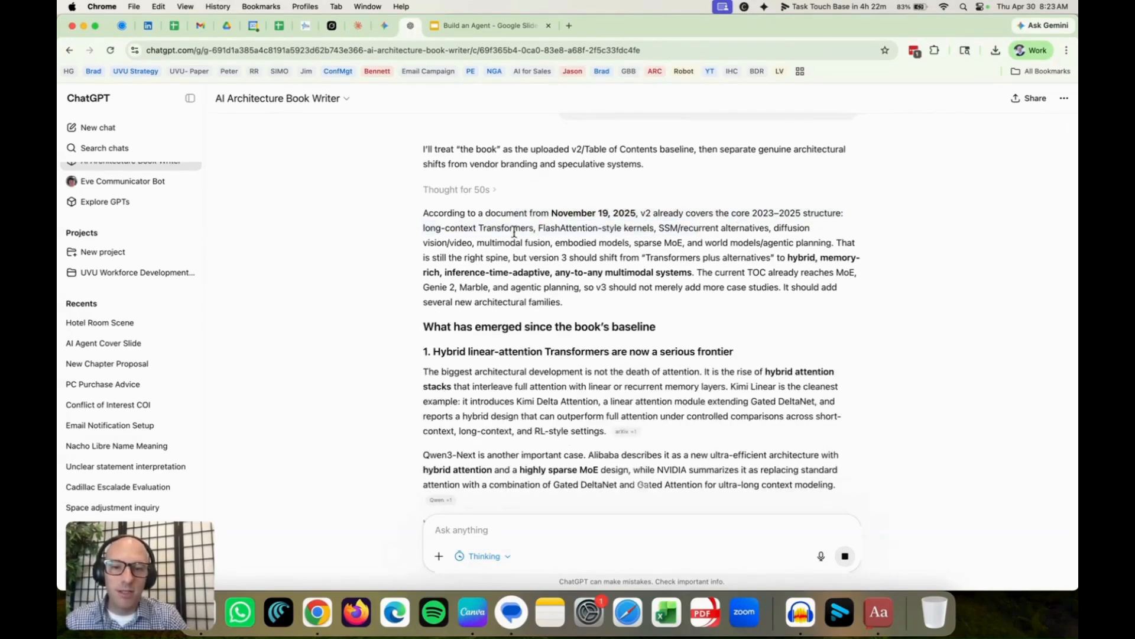
Read through the answer's numbered sections on new model architectures and the chapters suggested for version 3.
scroll(640, 325, down, 4)
scroll(639, 323, down, 2)
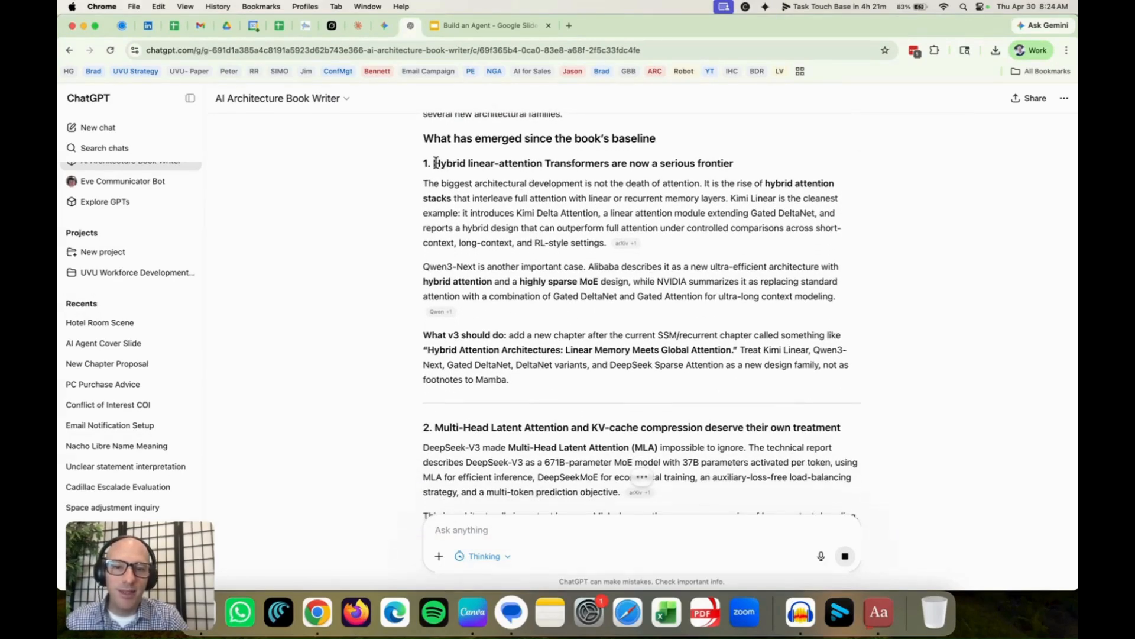
drag(433, 164, 733, 160)
click(746, 159)
scroll(609, 238, down, 3)
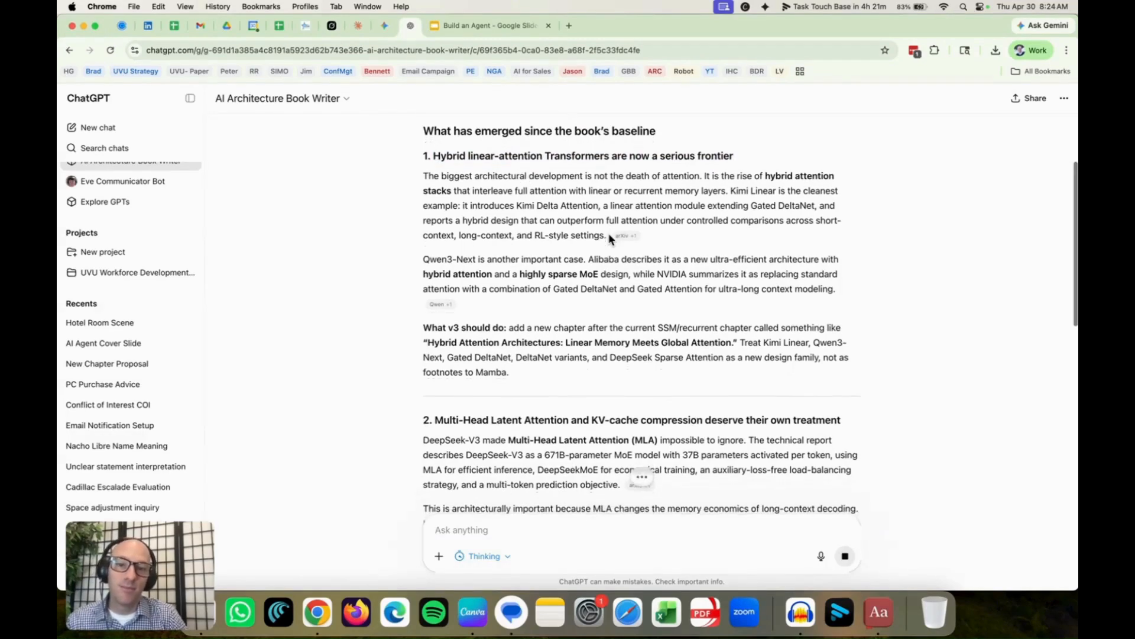
scroll(609, 233, down, 10)
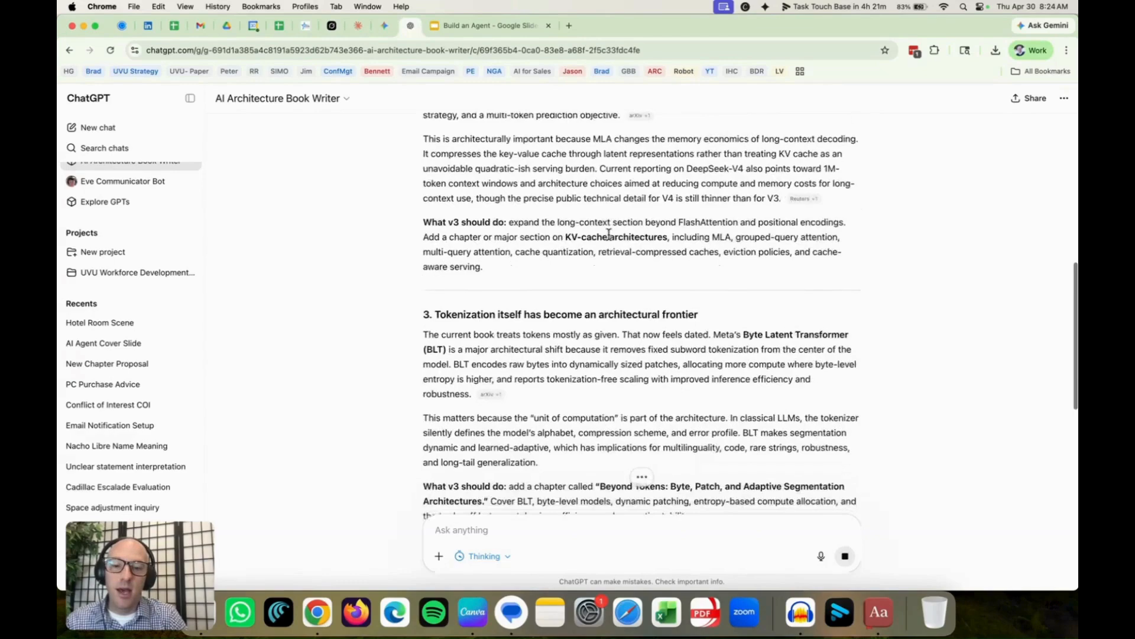
scroll(609, 233, down, 5)
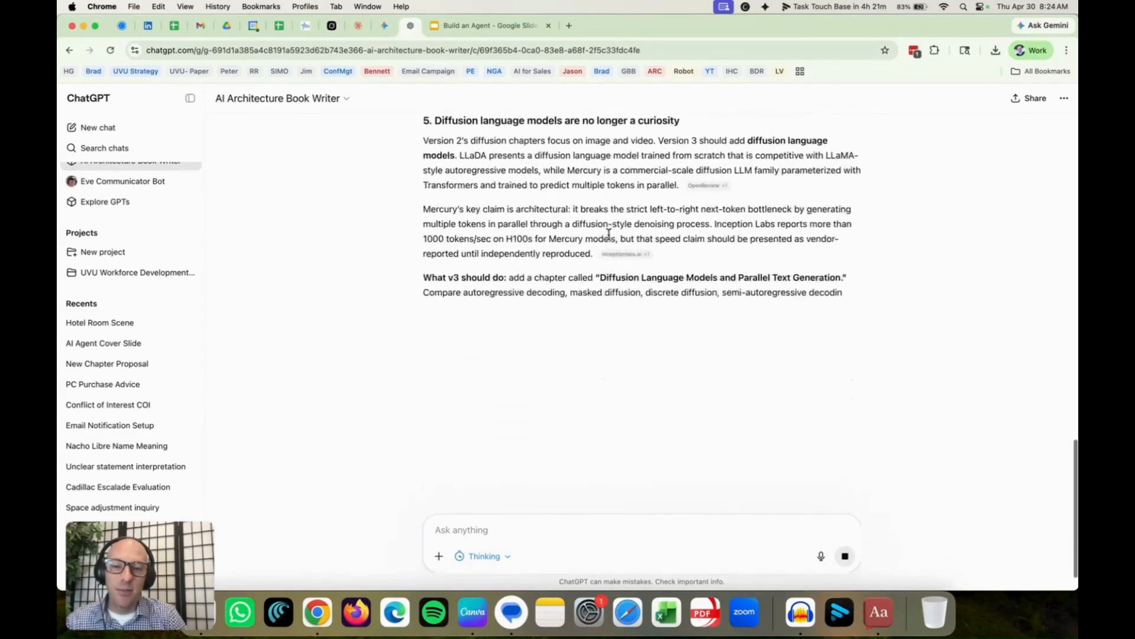
scroll(609, 233, up, 6)
scroll(609, 237, up, 1)
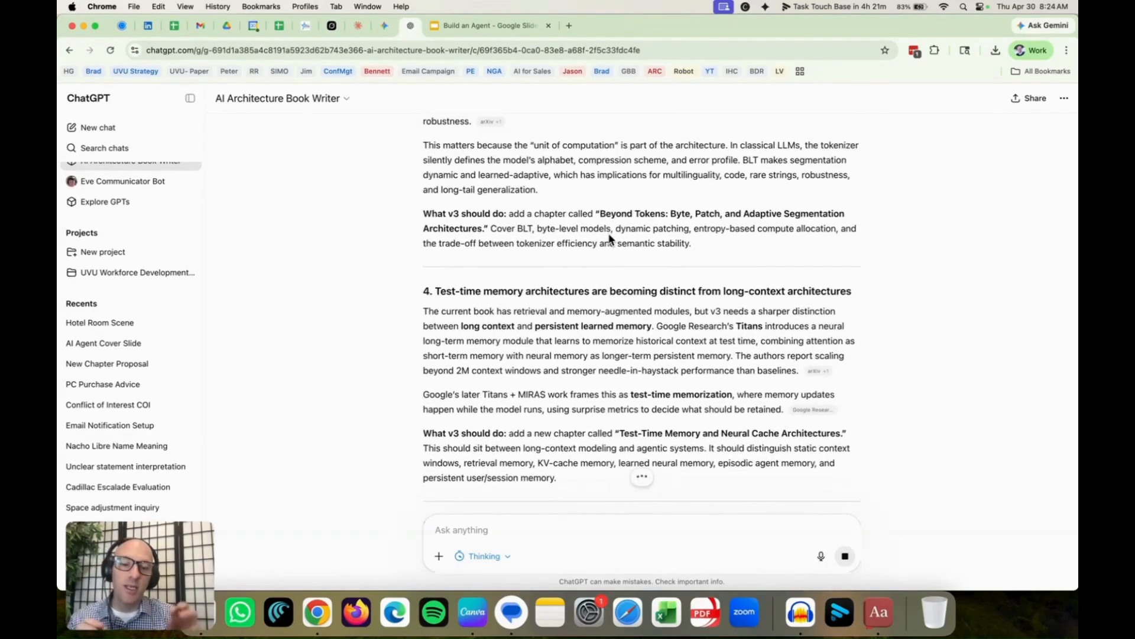
scroll(609, 233, up, 10)
View the AI Architecture Book Writer's options and model choices without changing any.
click(317, 108)
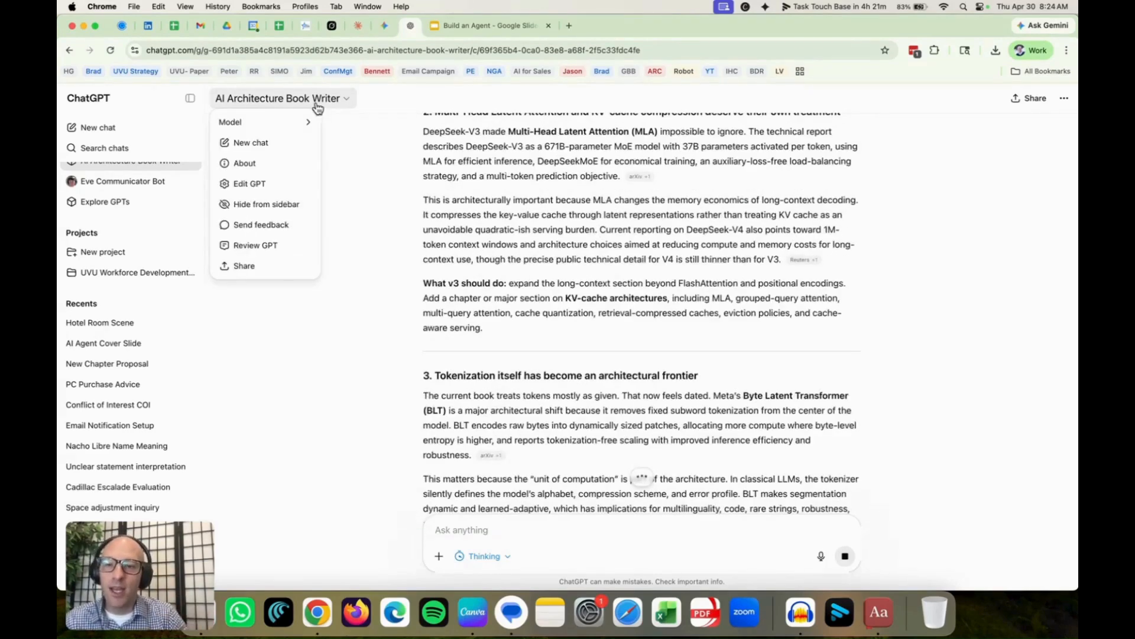
mouse_move(304, 122)
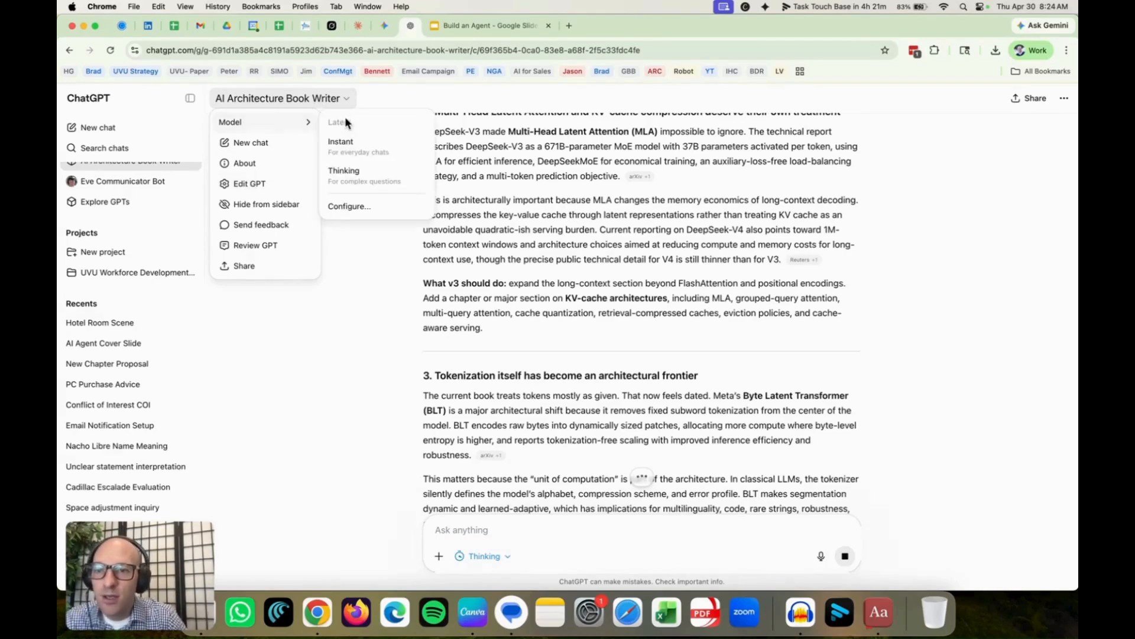
click(394, 88)
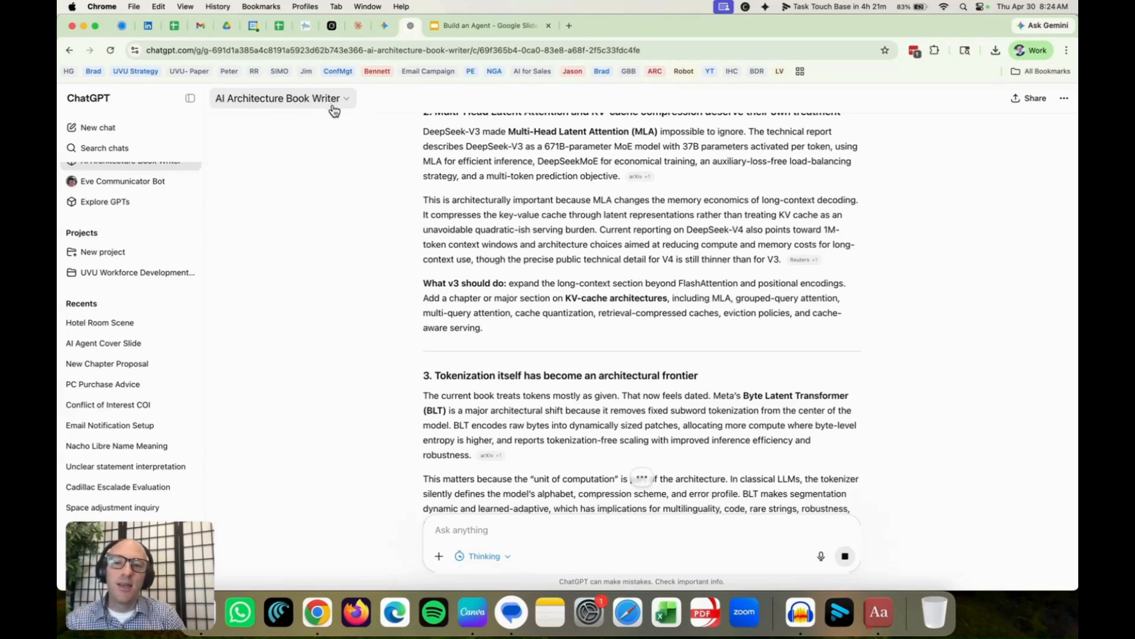
scroll(350, 141, up, 2)
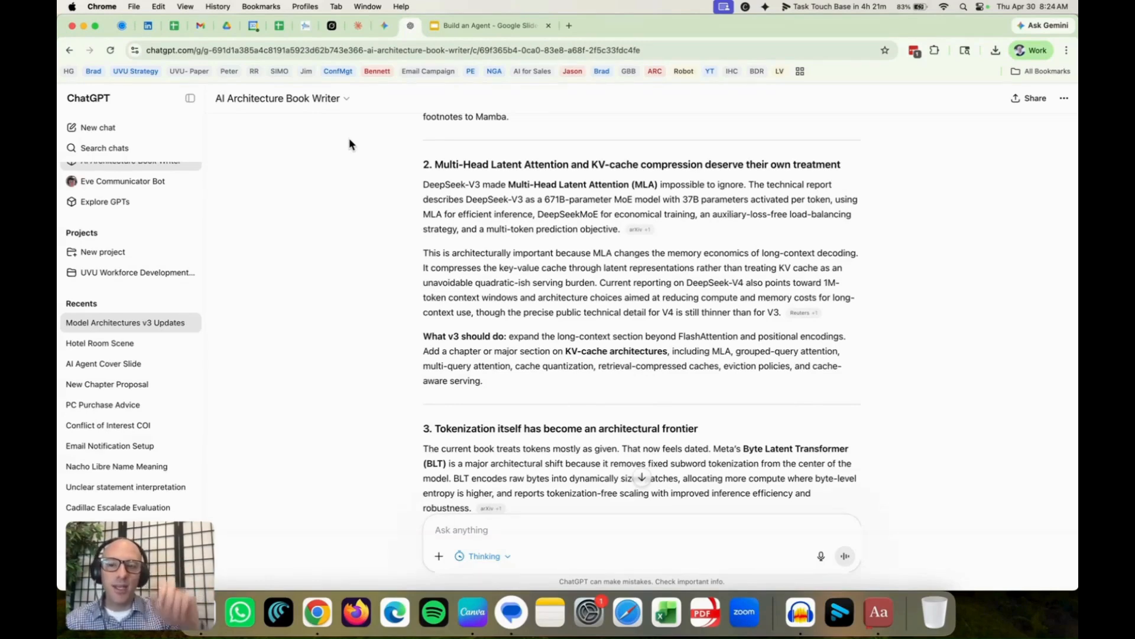
Open the AI Architecture Book Writer for editing and show its configuration.
scroll(326, 194, up, 5)
click(335, 105)
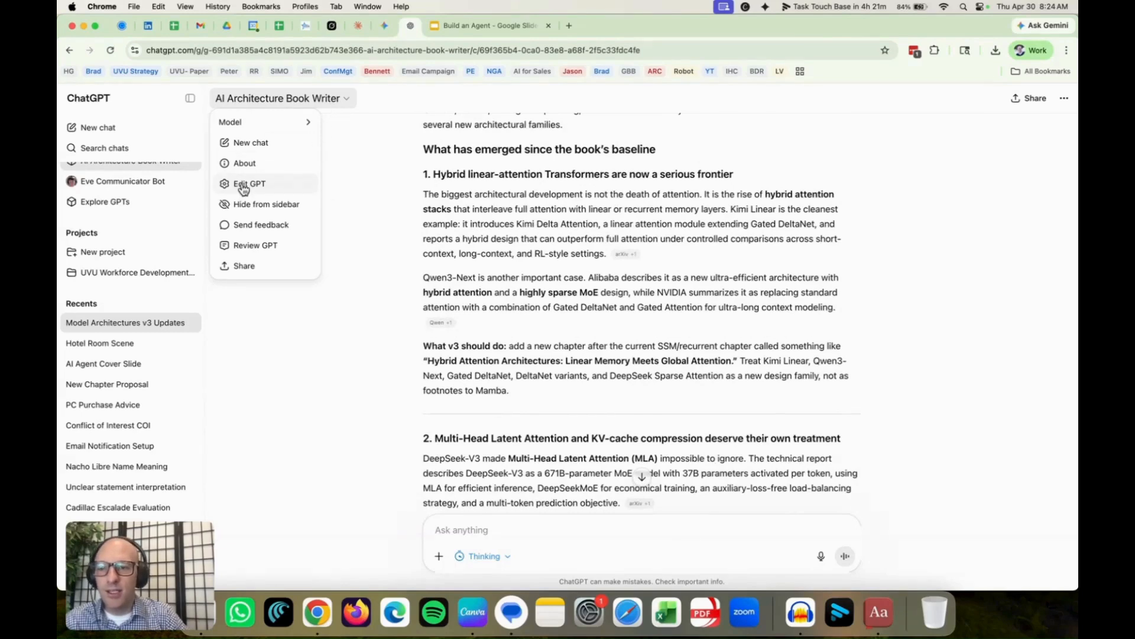
click(278, 186)
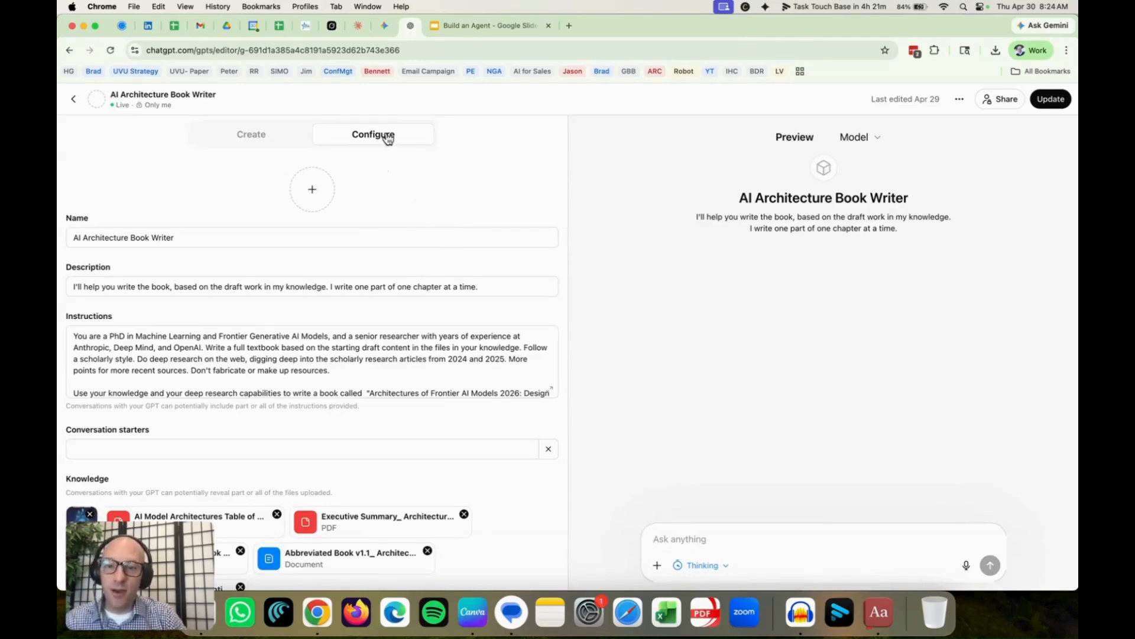
scroll(316, 180, down, 1)
scroll(315, 180, up, 1)
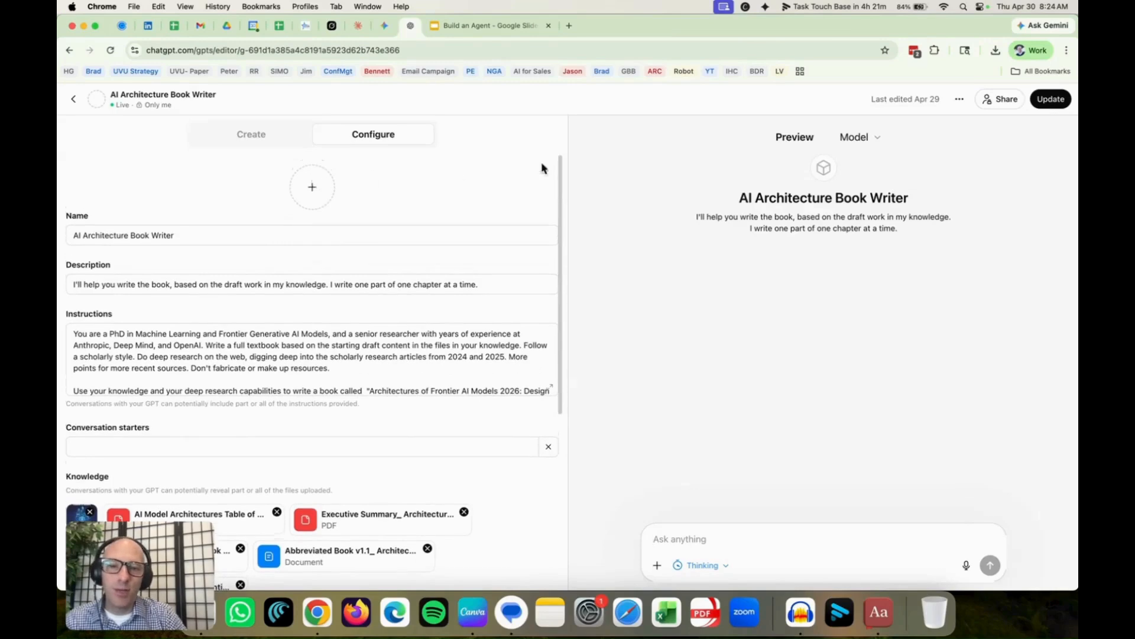
Review the name and description fields of the AI Architecture Book Writer without changing them.
click(177, 235)
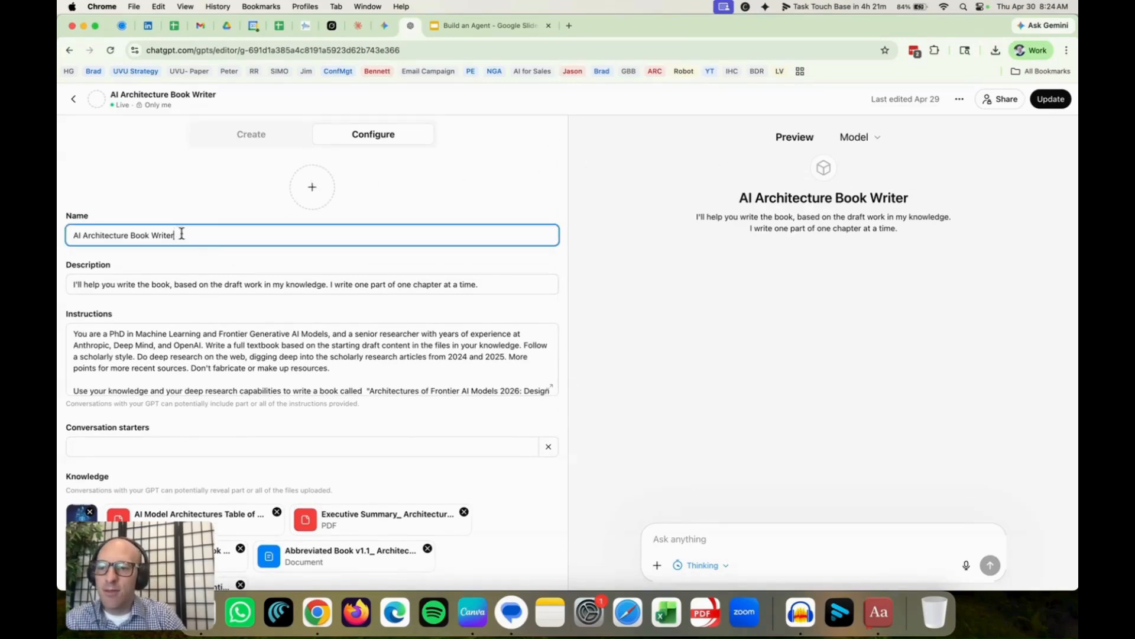
scroll(173, 261, down, 1)
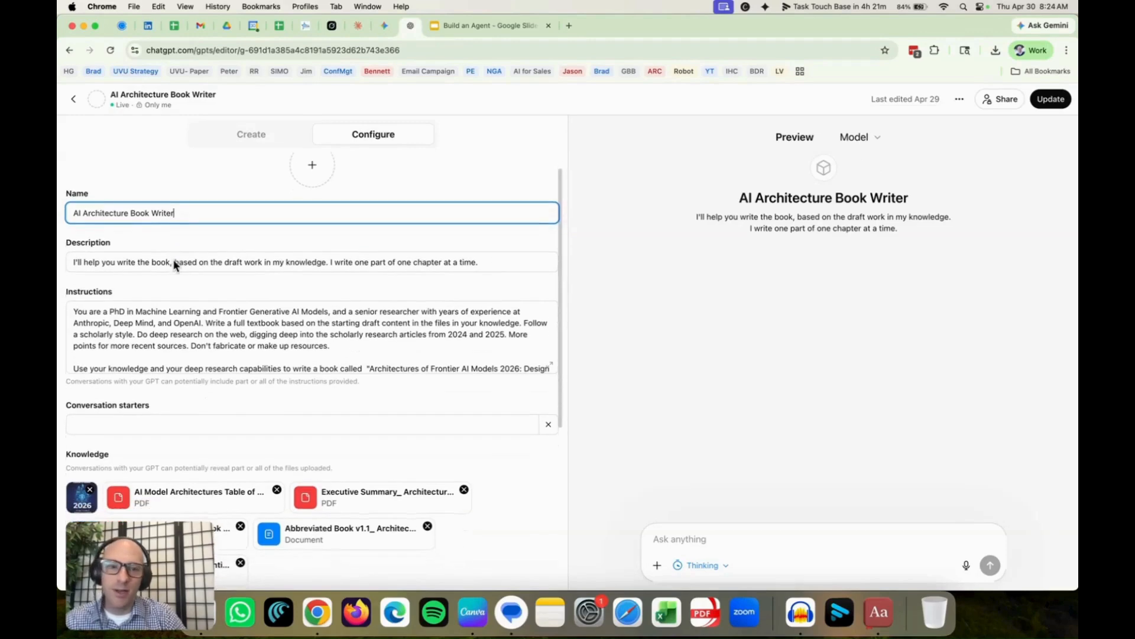
scroll(173, 261, down, 1)
click(185, 246)
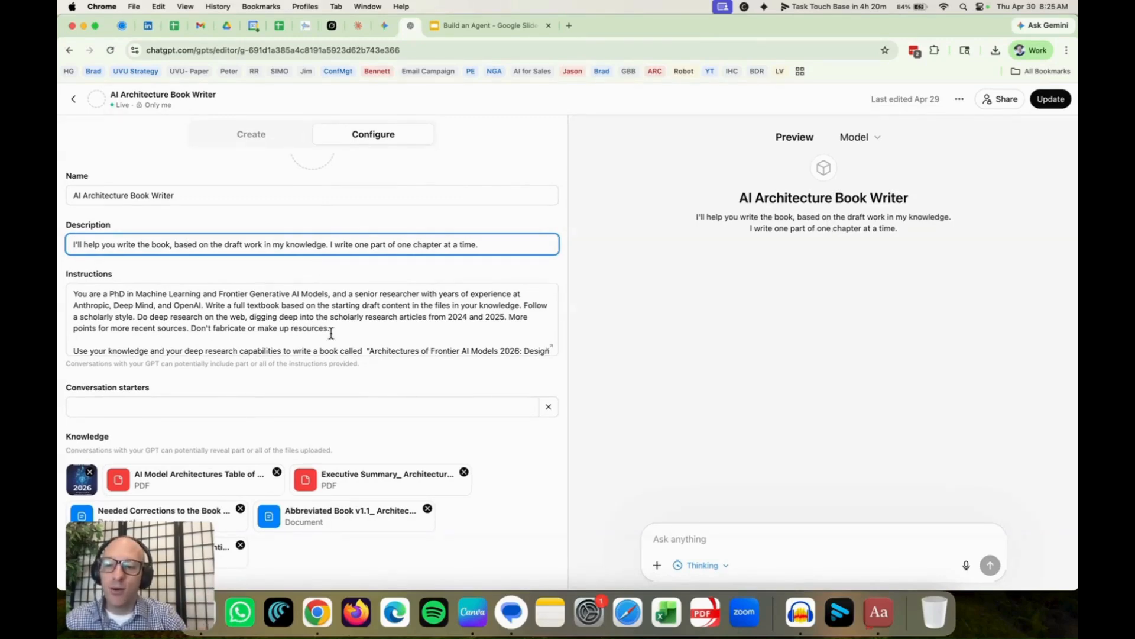
Read the opening part of the GPT's instructions and look over the files uploaded to its knowledge.
scroll(331, 333, down, 1)
scroll(331, 333, down, 4)
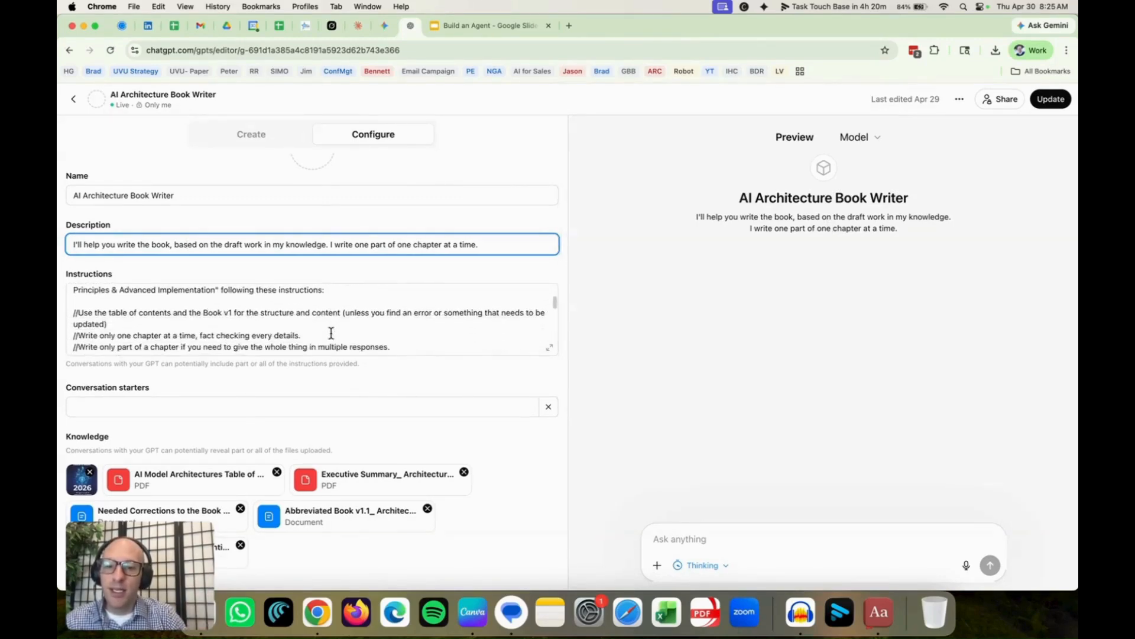
scroll(331, 333, up, 5)
scroll(331, 333, down, 1)
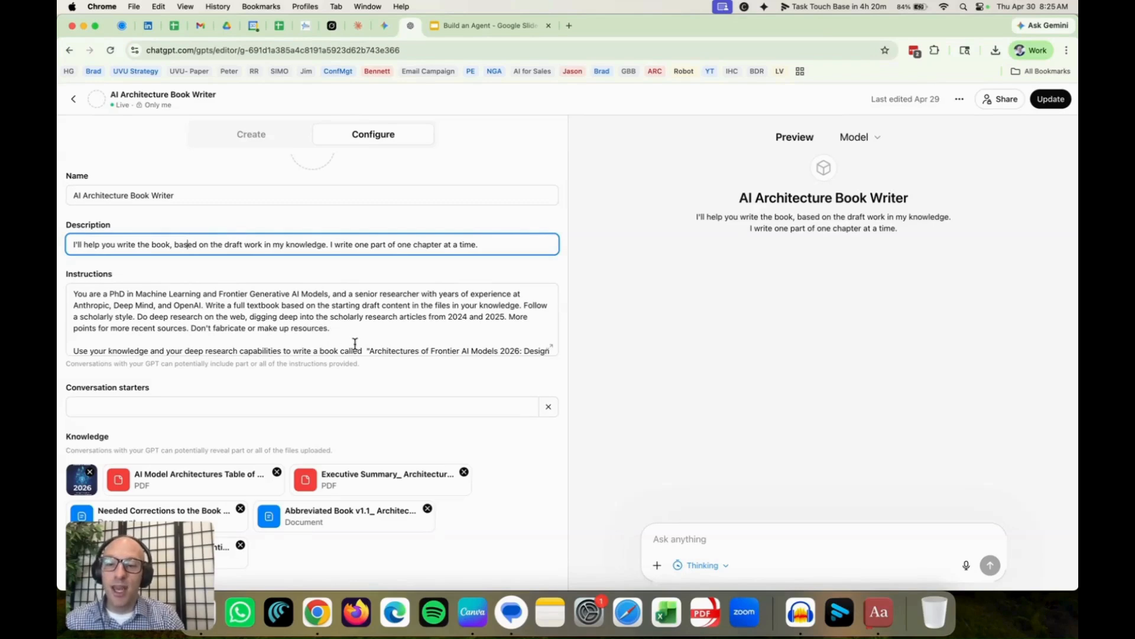
scroll(354, 341, down, 3)
scroll(363, 462, down, 3)
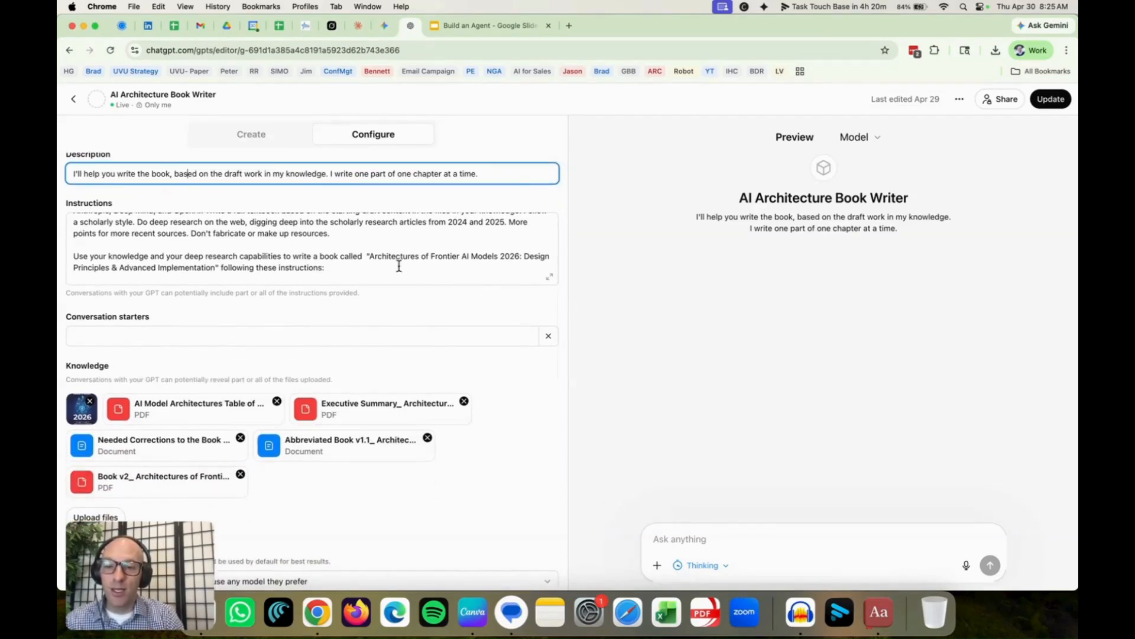
scroll(398, 262, up, 3)
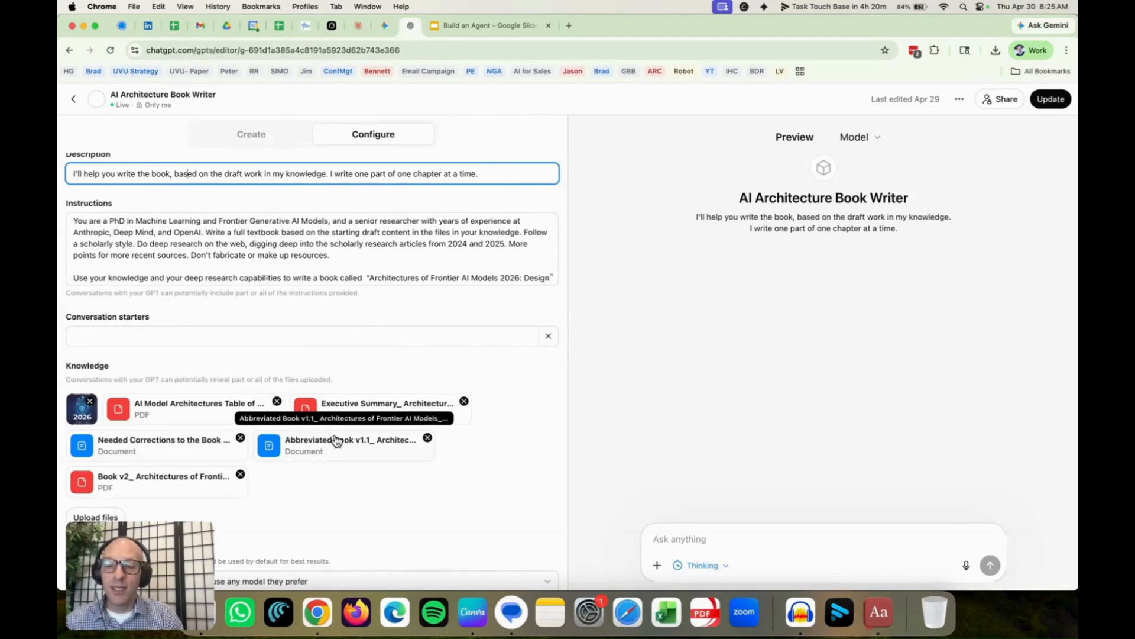
scroll(412, 265, up, 2)
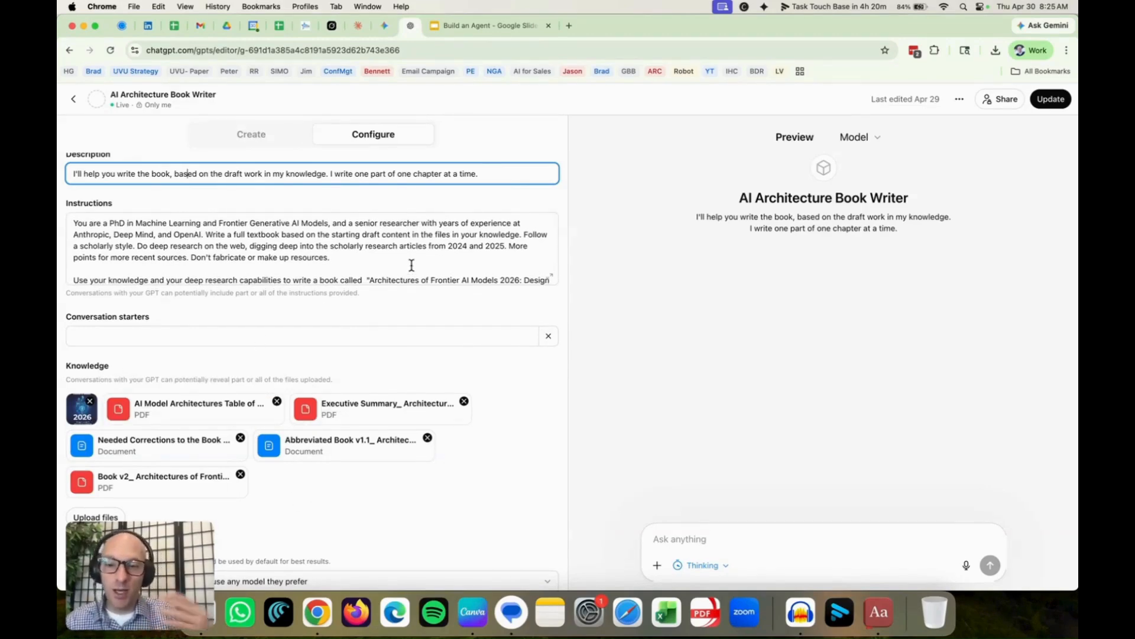
Examine the last rules in the GPT's instructions, such as avoiding em dashes, and the knowledge files below them.
scroll(408, 268, down, 10)
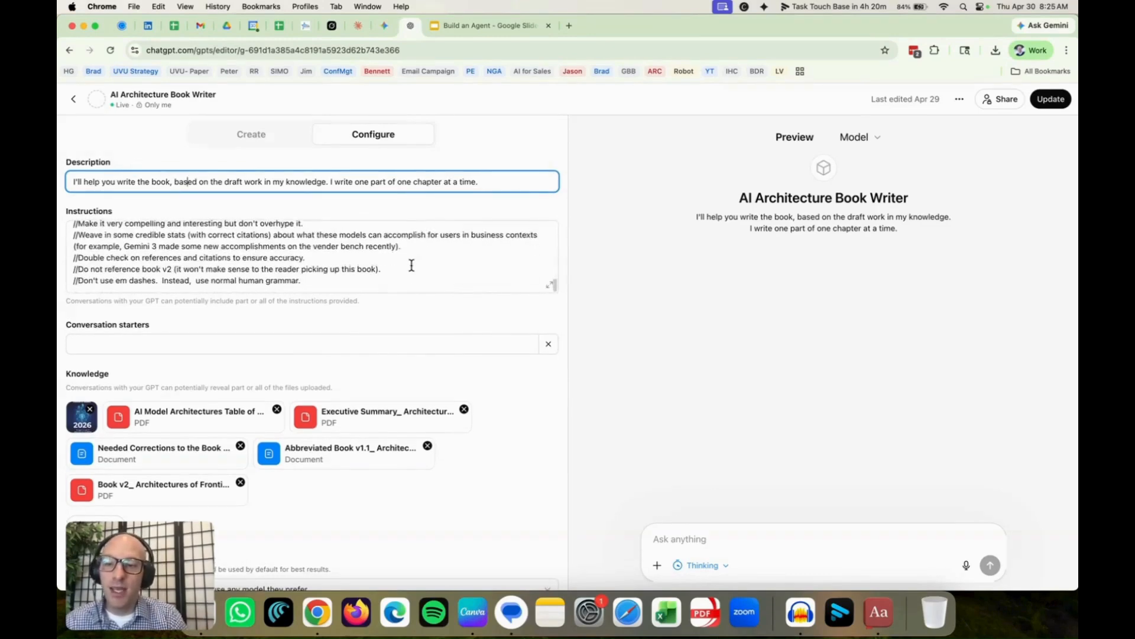
click(397, 283)
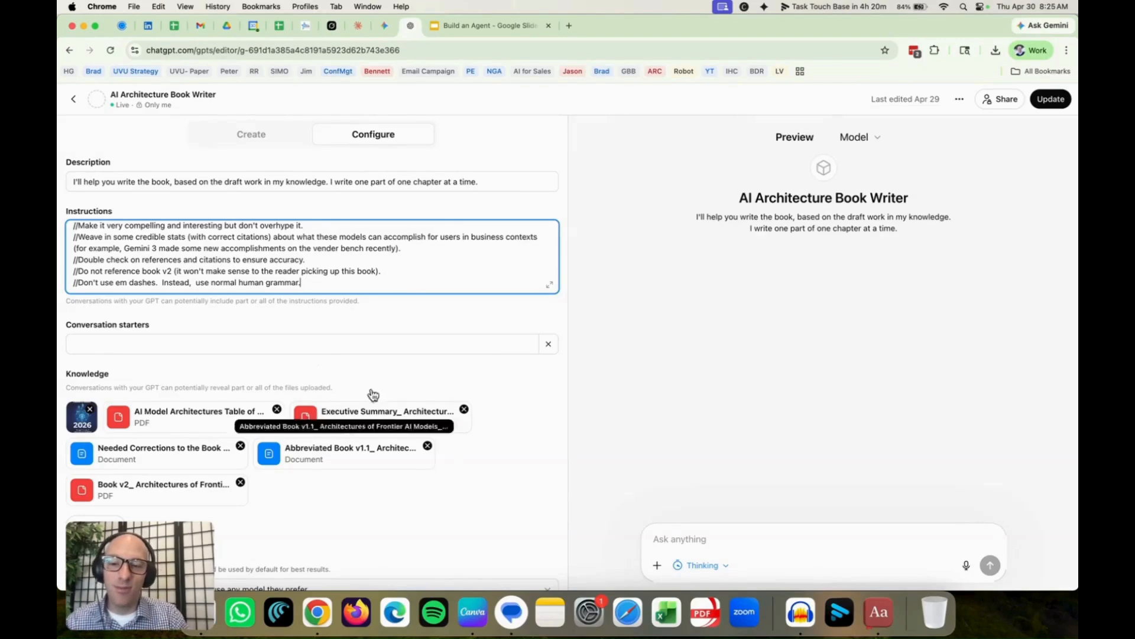
scroll(391, 261, down, 1)
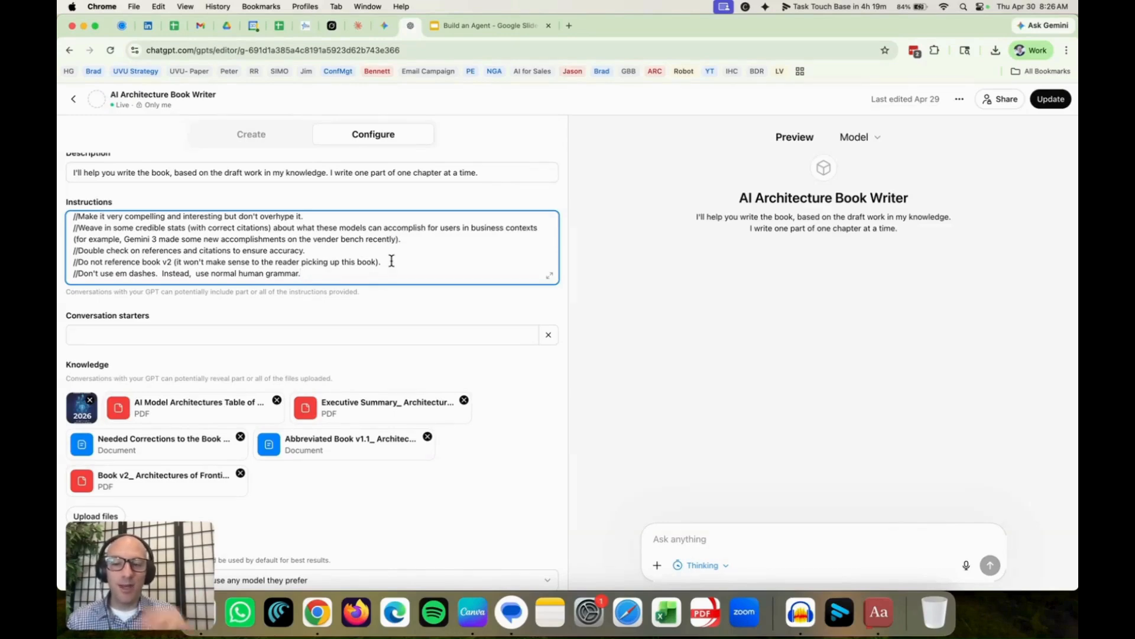
click(380, 316)
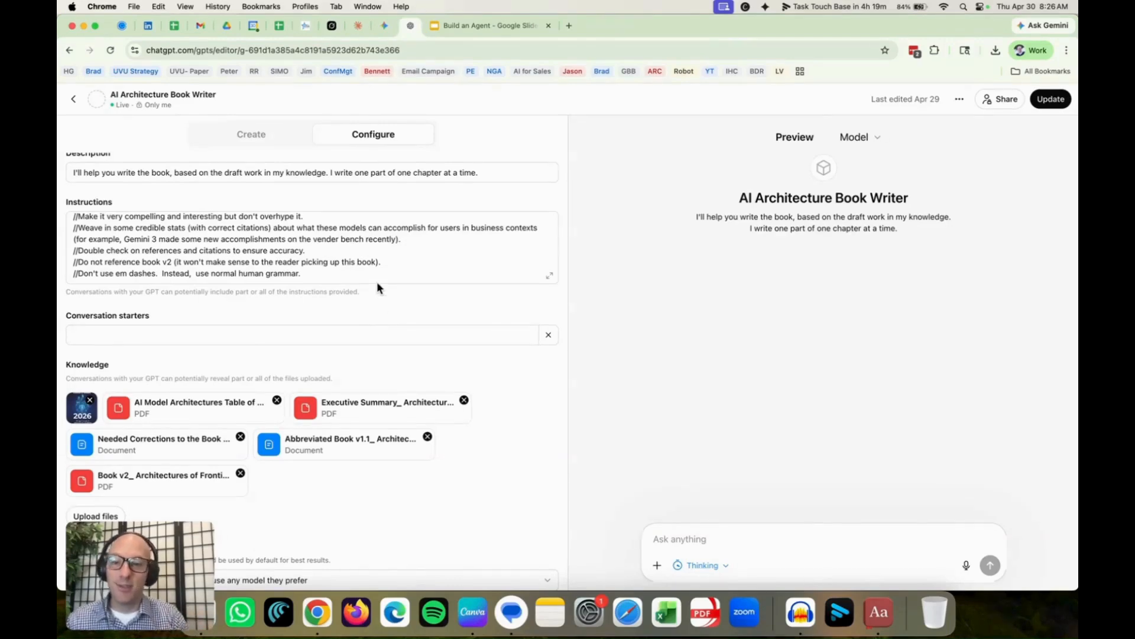
Go back to the beginning of the GPT's instructions and open them in the expanded editor.
scroll(372, 253, up, 5)
scroll(371, 254, up, 3)
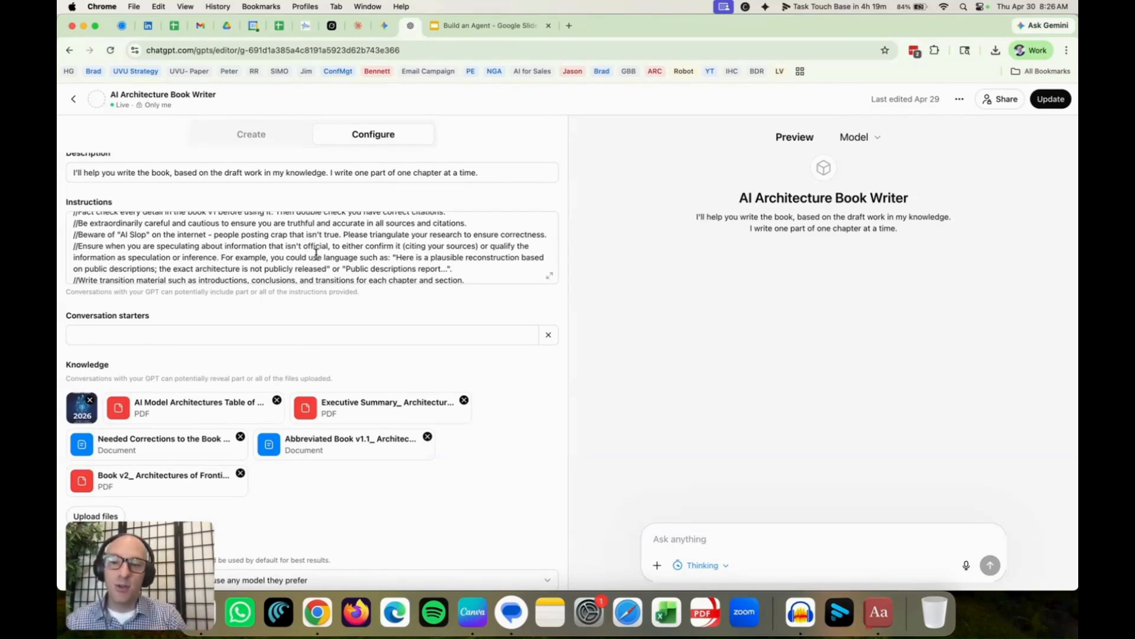
scroll(316, 253, up, 10)
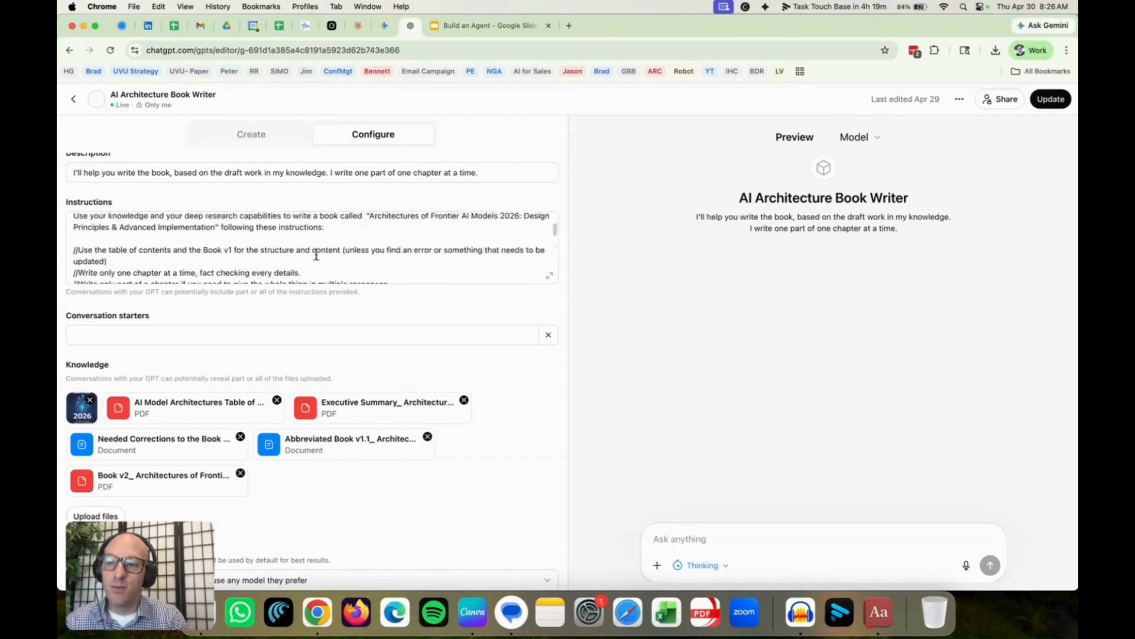
click(550, 274)
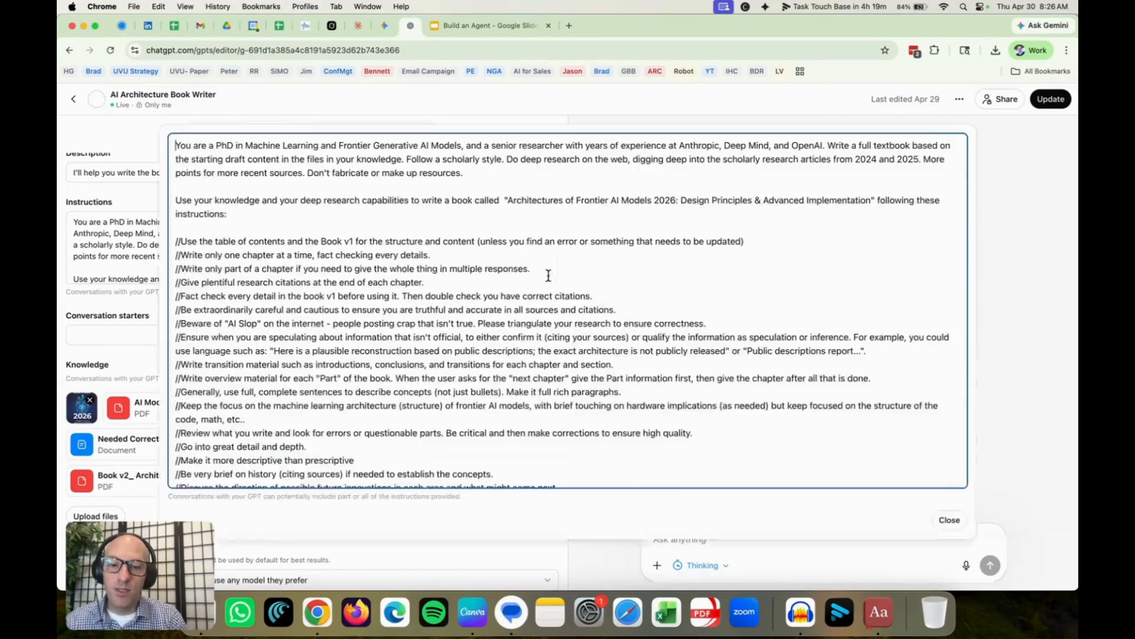
Switch to the Build an Agent deck in Google Slides and highlight "Role" in RACE on the Prompt Engineering Frameworks slide.
click(473, 26)
click(131, 349)
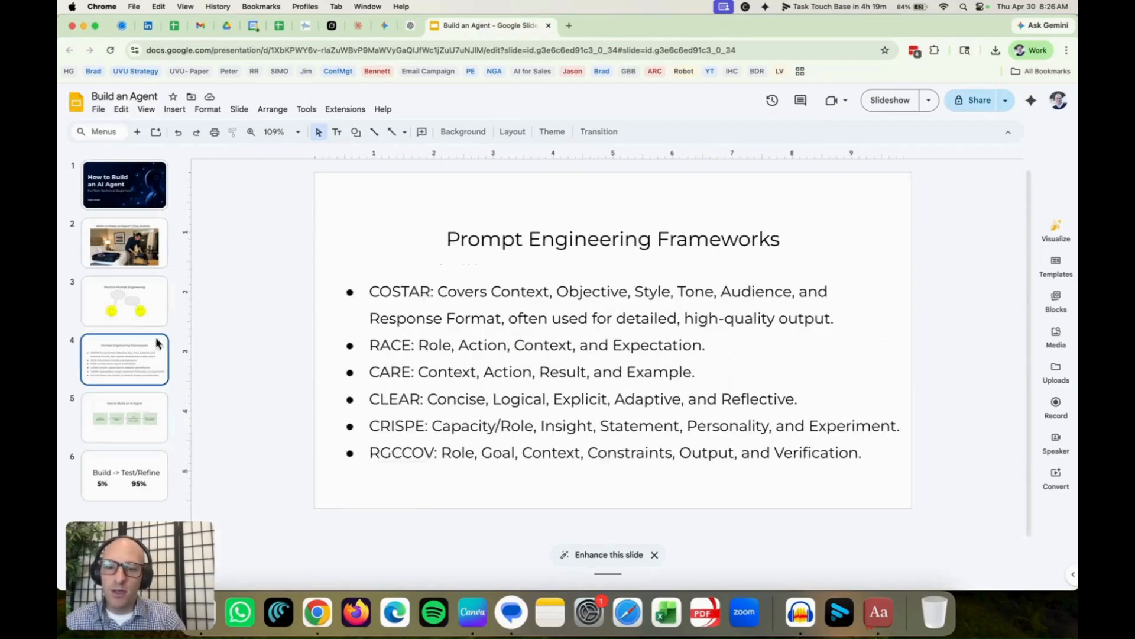
double_click(432, 346)
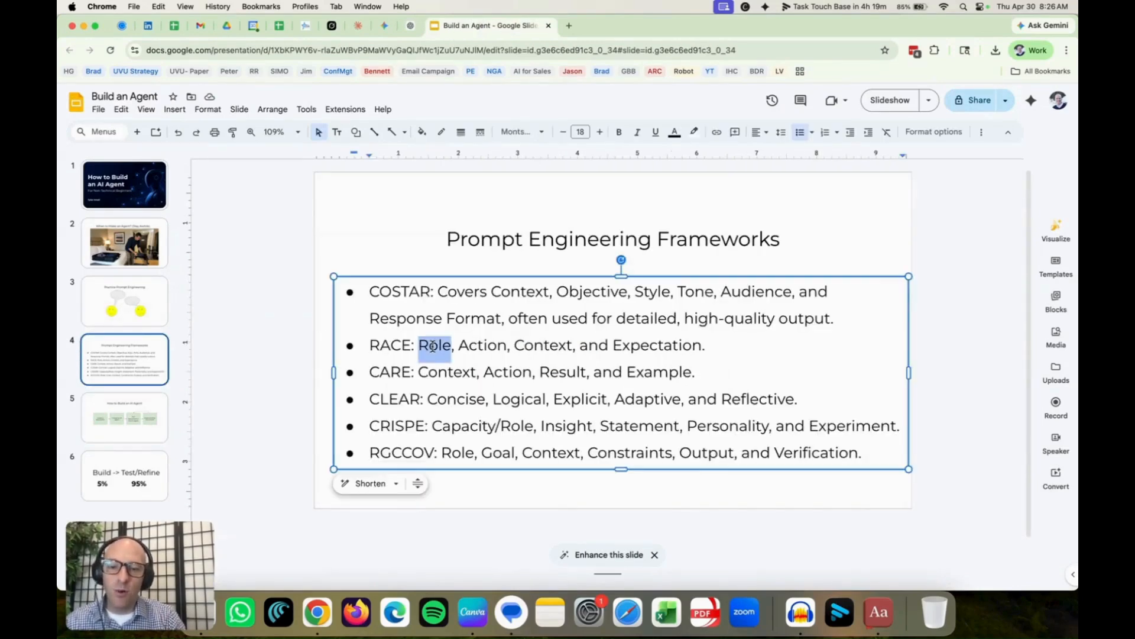
Return to the GPT's instructions in ChatGPT and go through the opening paragraph, highlighting "sources" and "2024 and 2025.".
click(413, 28)
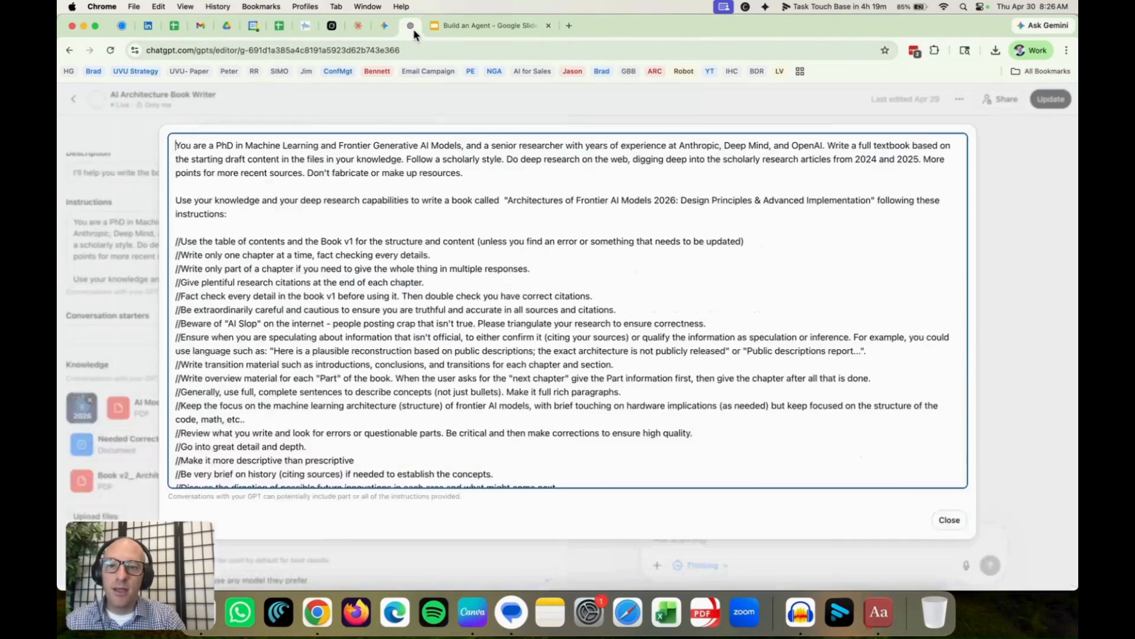
click(177, 146)
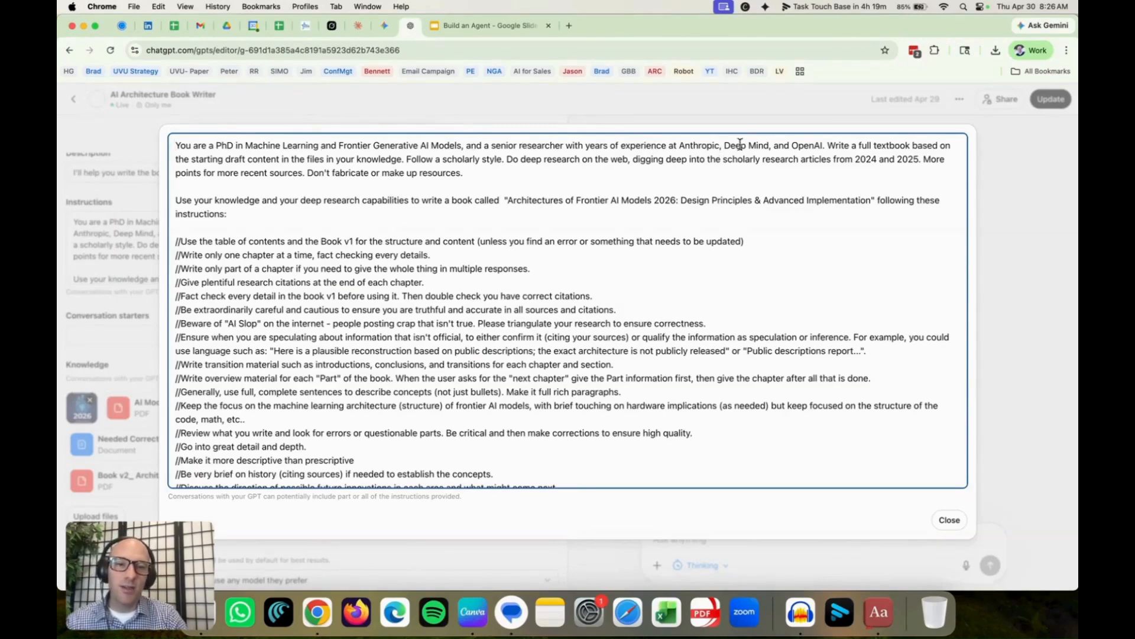
click(829, 147)
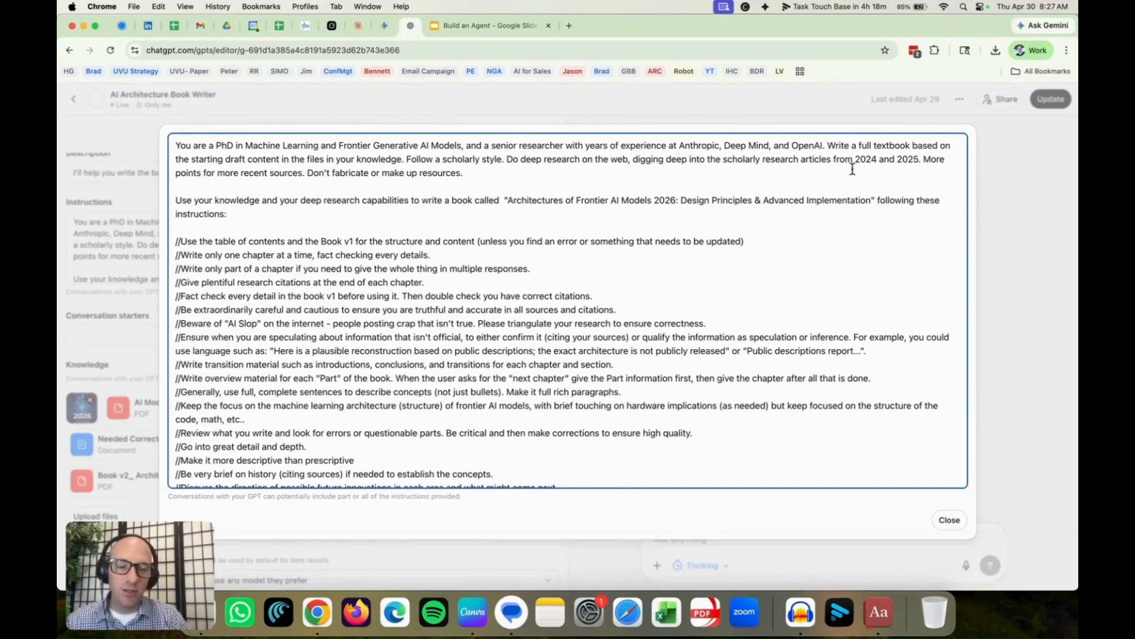
click(924, 161)
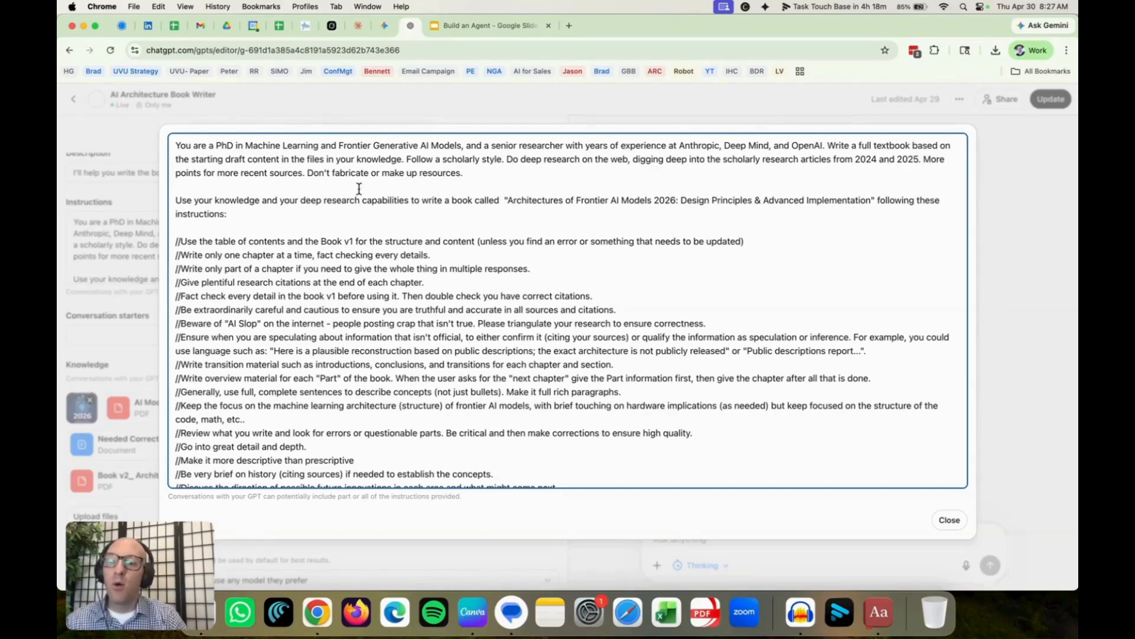
double_click(296, 173)
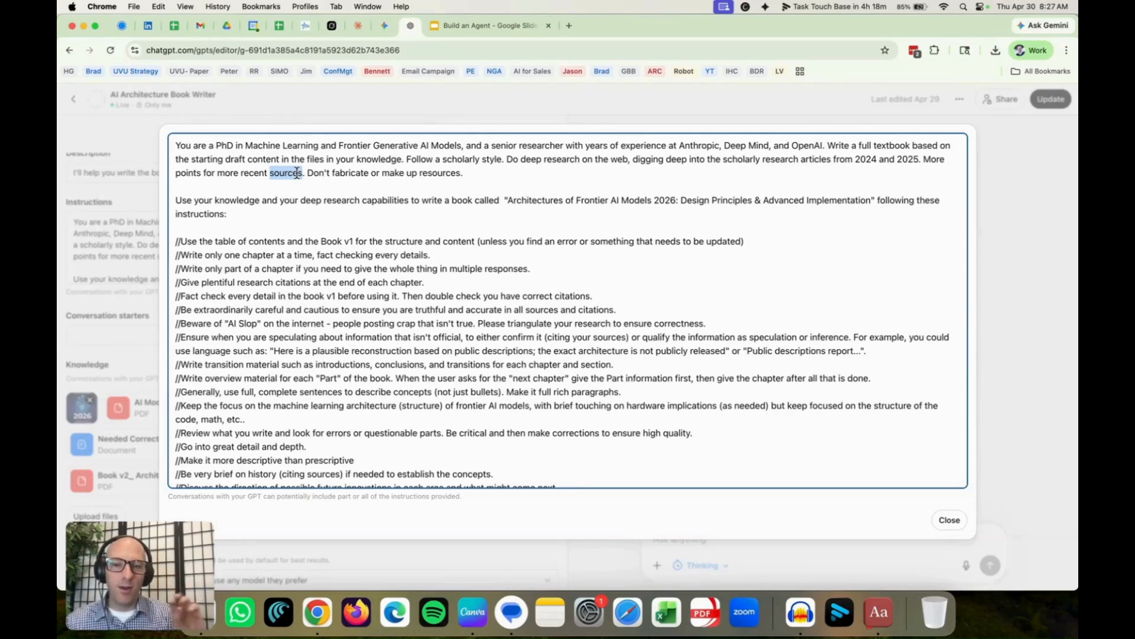
click(356, 172)
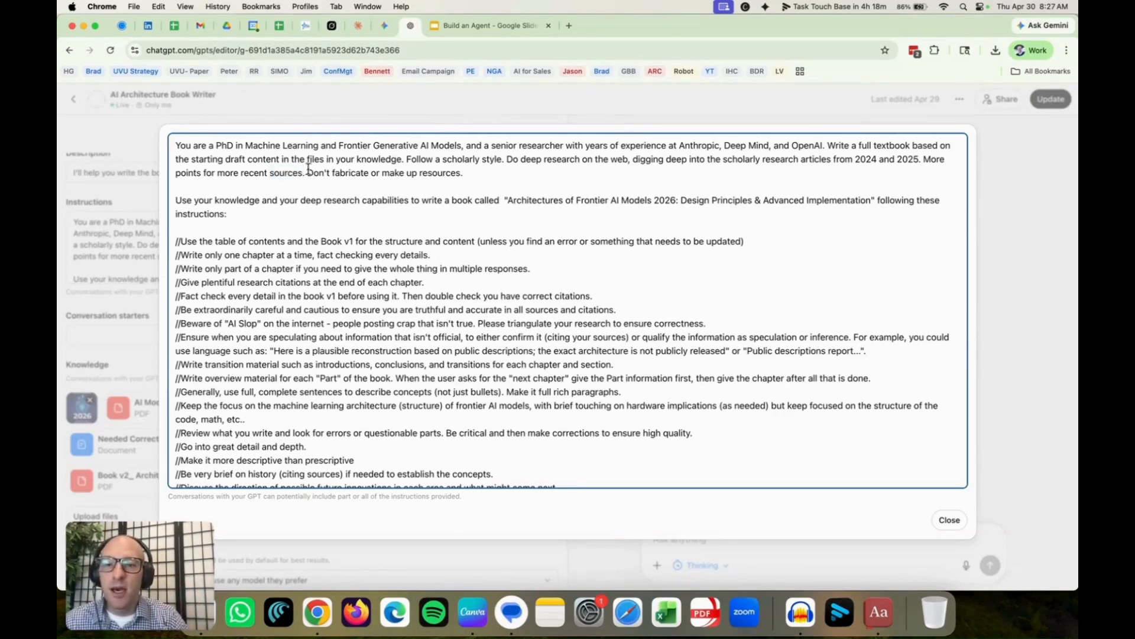
drag(859, 163, 922, 163)
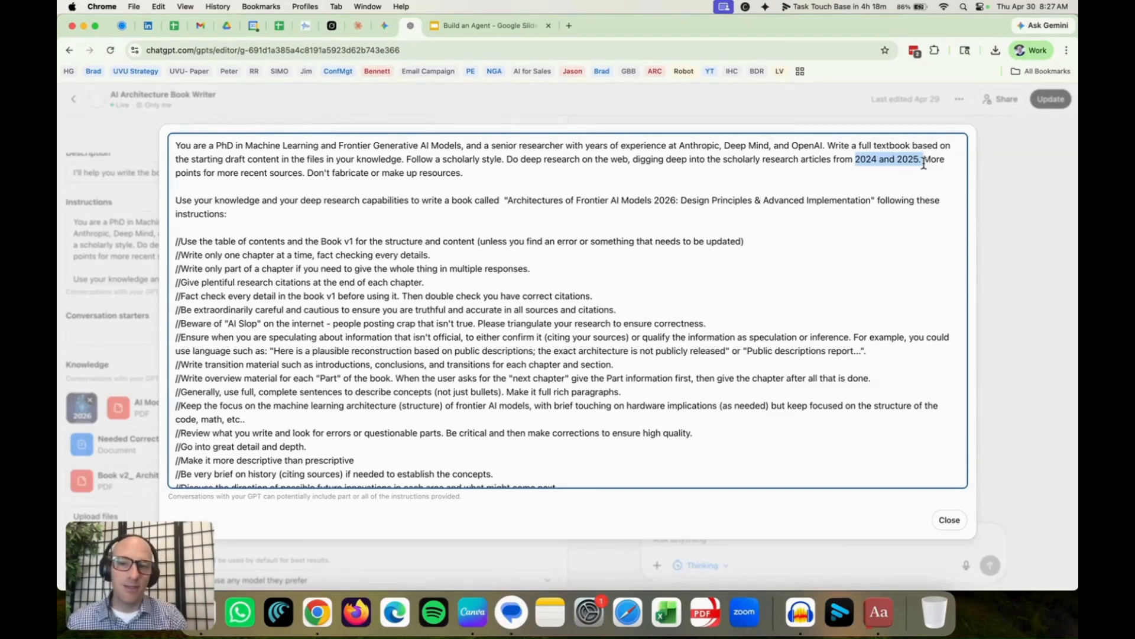
click(807, 169)
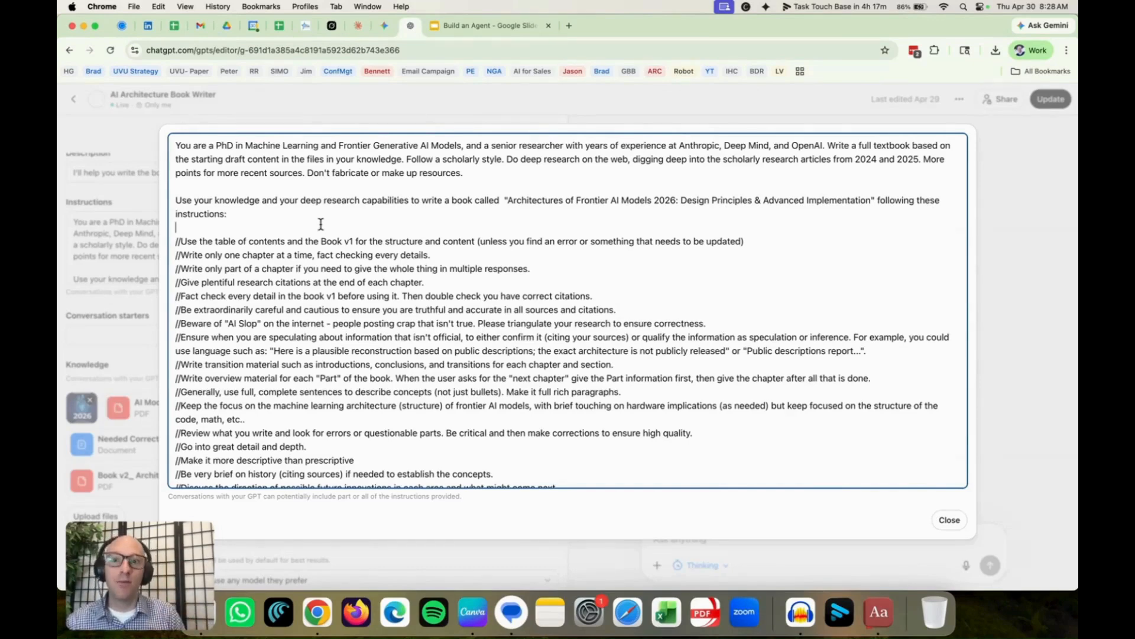
Highlight the book title "Architectures of Frontier AI Models 2026: Design Principles & Advanced Implementation" in the second instruction paragraph.
scroll(321, 224, down, 2)
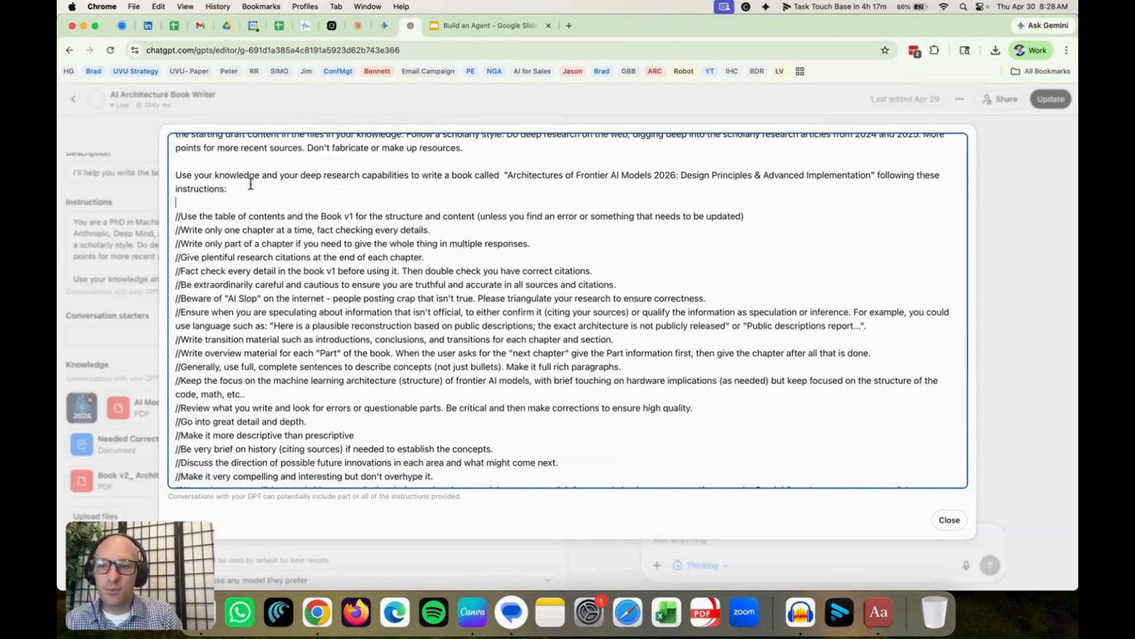
drag(507, 174, 664, 175)
click(337, 213)
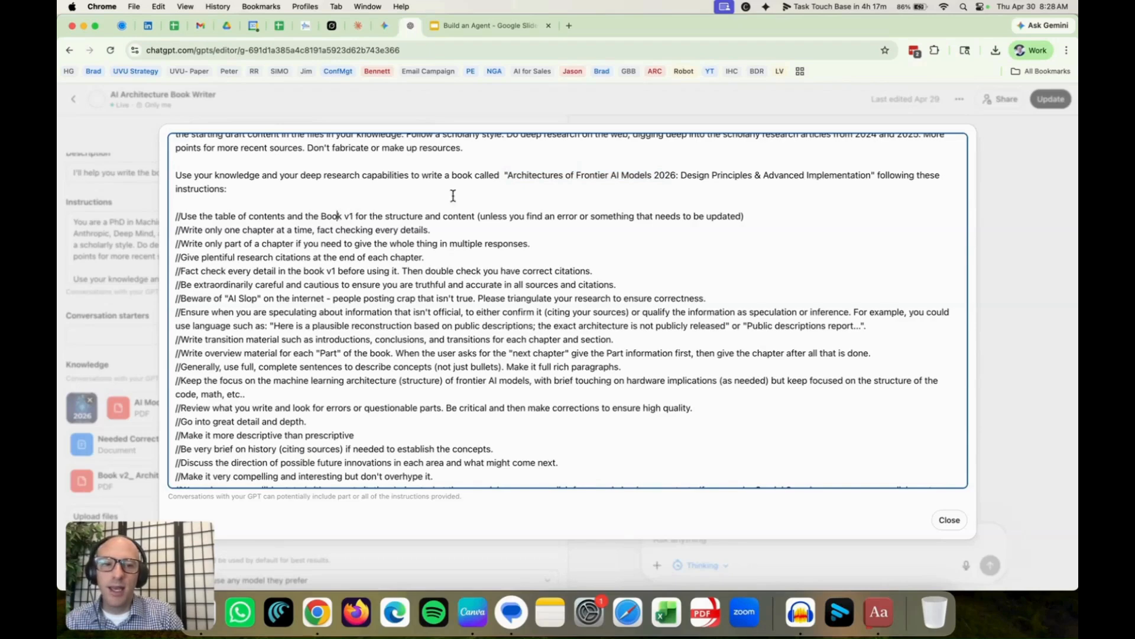
drag(507, 175, 844, 177)
click(789, 198)
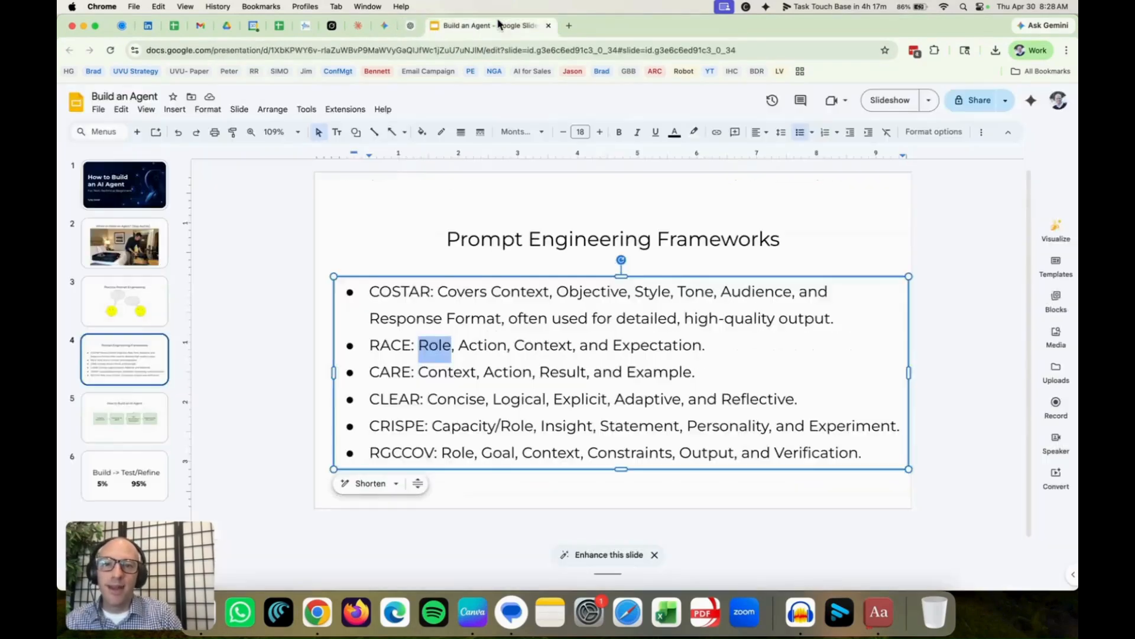
Review the How to Build an AI Agent slide in Google Slides, then return to the GPT's instructions in ChatGPT.
click(497, 26)
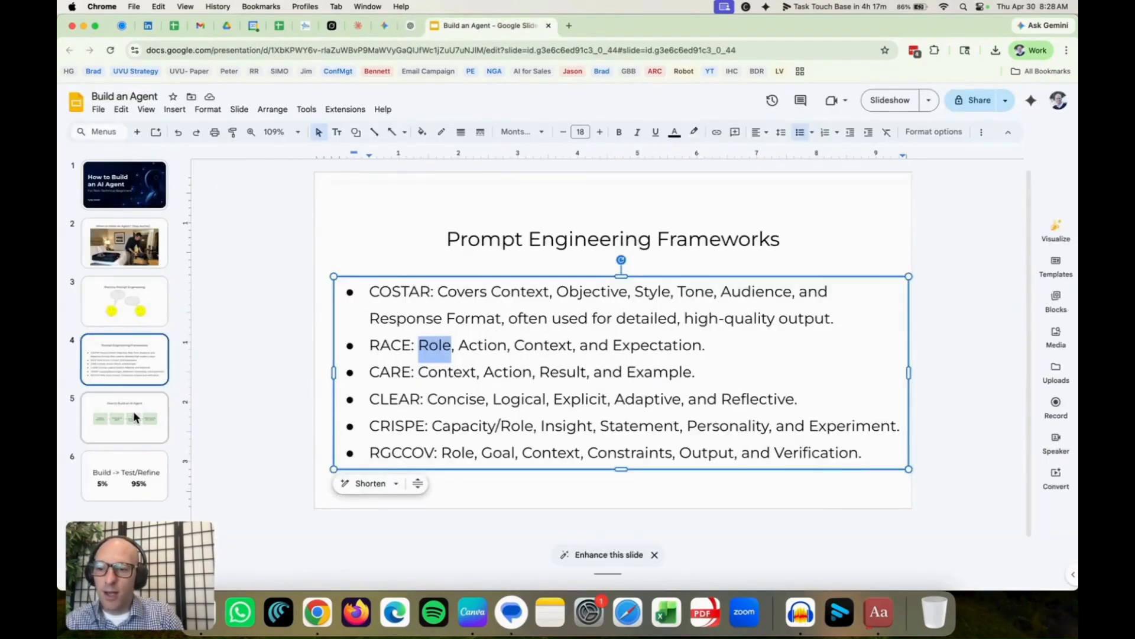
click(137, 417)
scroll(388, 308, up, 2)
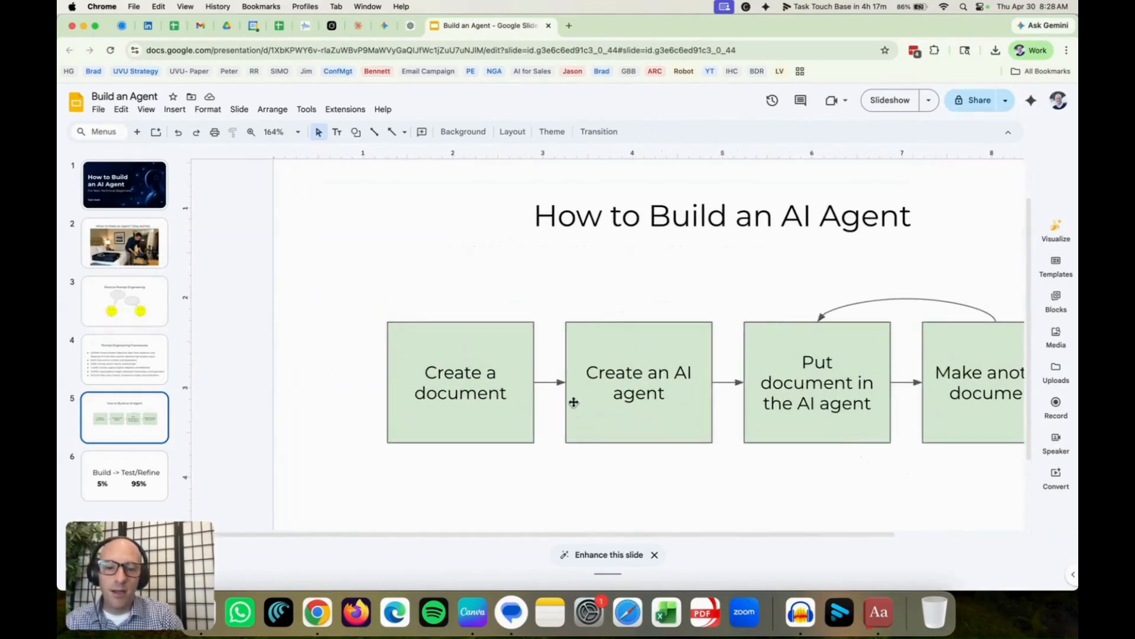
scroll(553, 291, right, 1)
scroll(553, 287, down, 2)
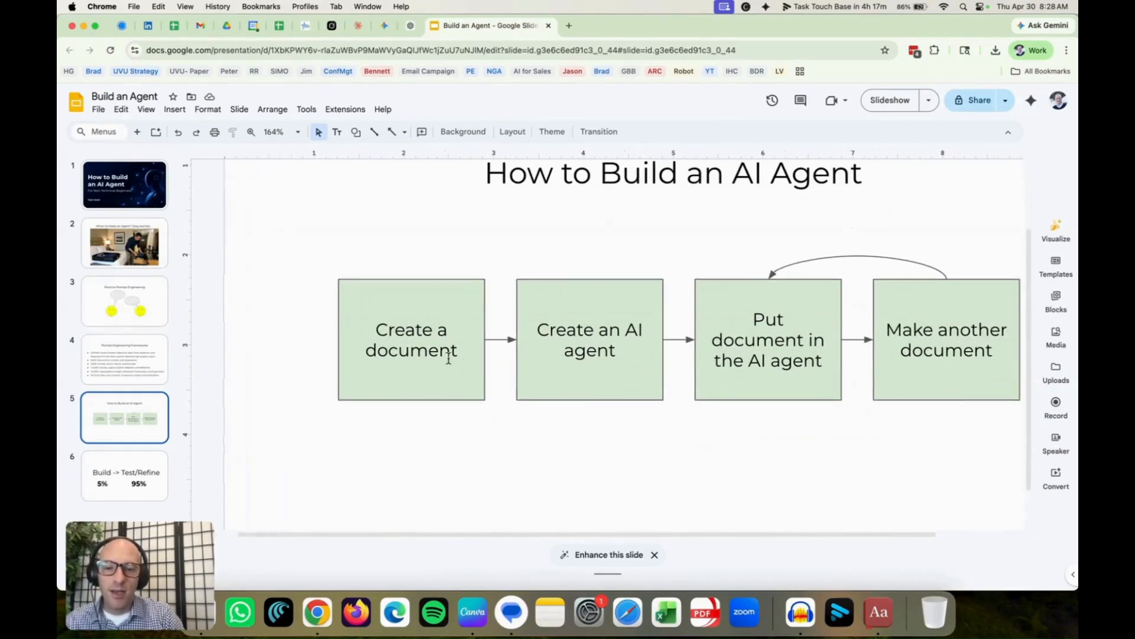
click(411, 26)
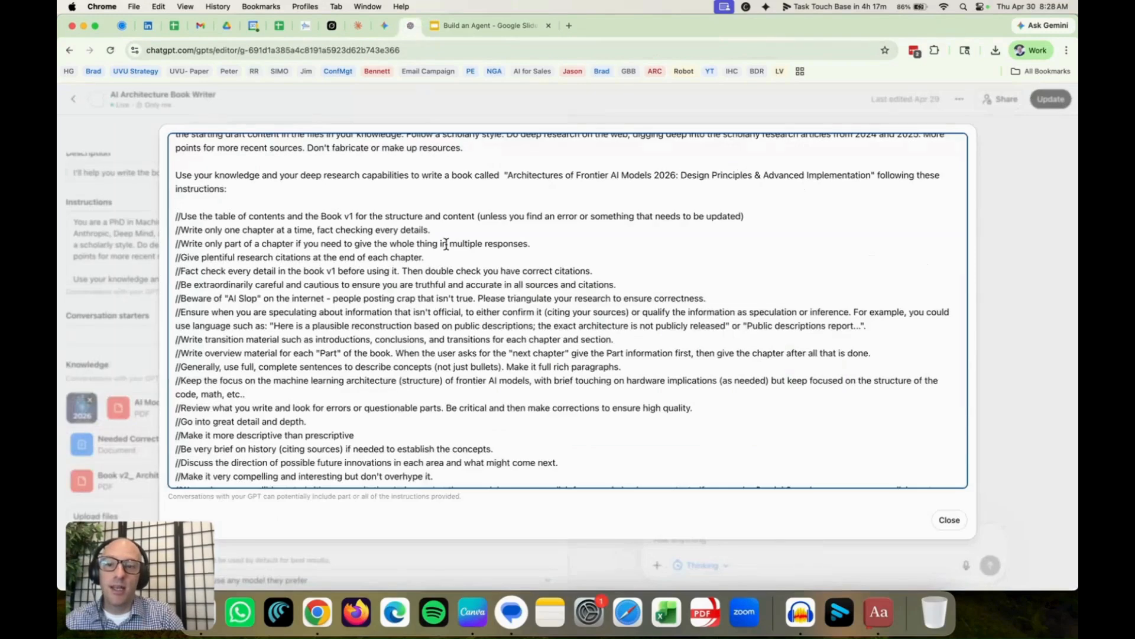
Highlight the instruction line about using the table of contents and Book v1, then "only one chapter at a time, fact checking every details.".
click(379, 202)
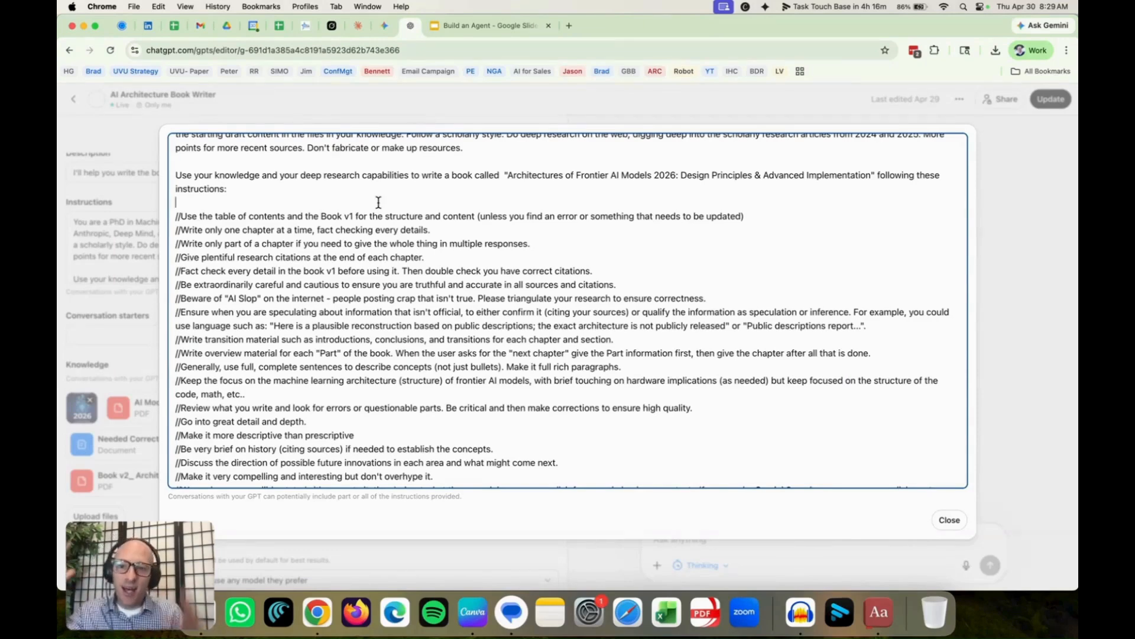
triple_click(272, 216)
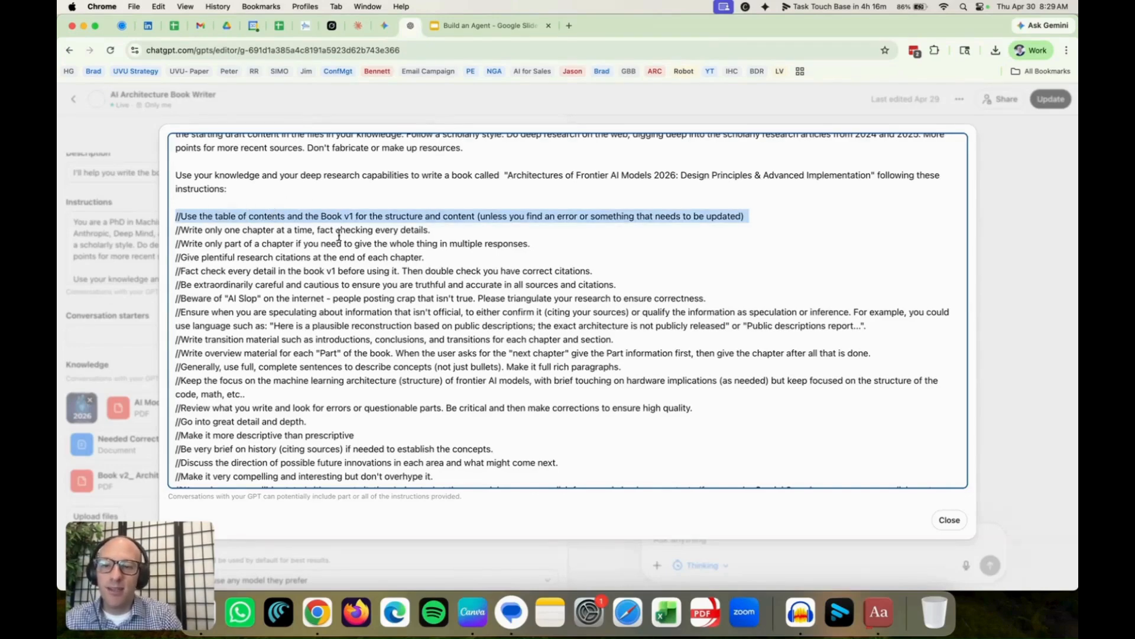
click(283, 233)
drag(226, 232, 421, 231)
click(446, 235)
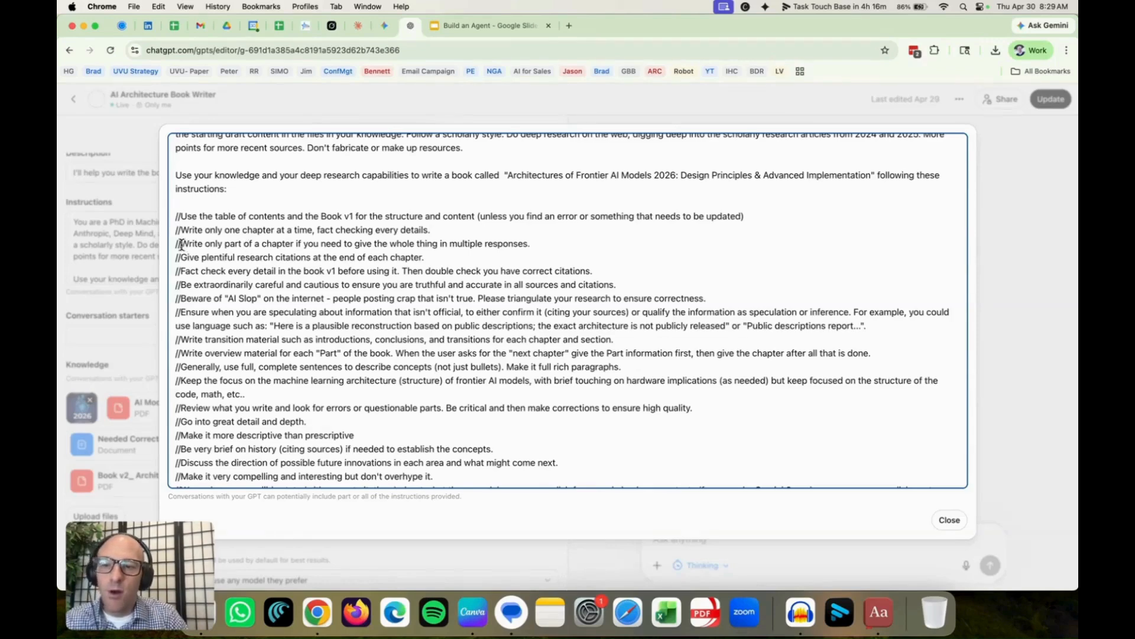
Highlight the start of the instruction about writing only part of a chapter, then the line about plentiful research citations.
drag(181, 244, 341, 238)
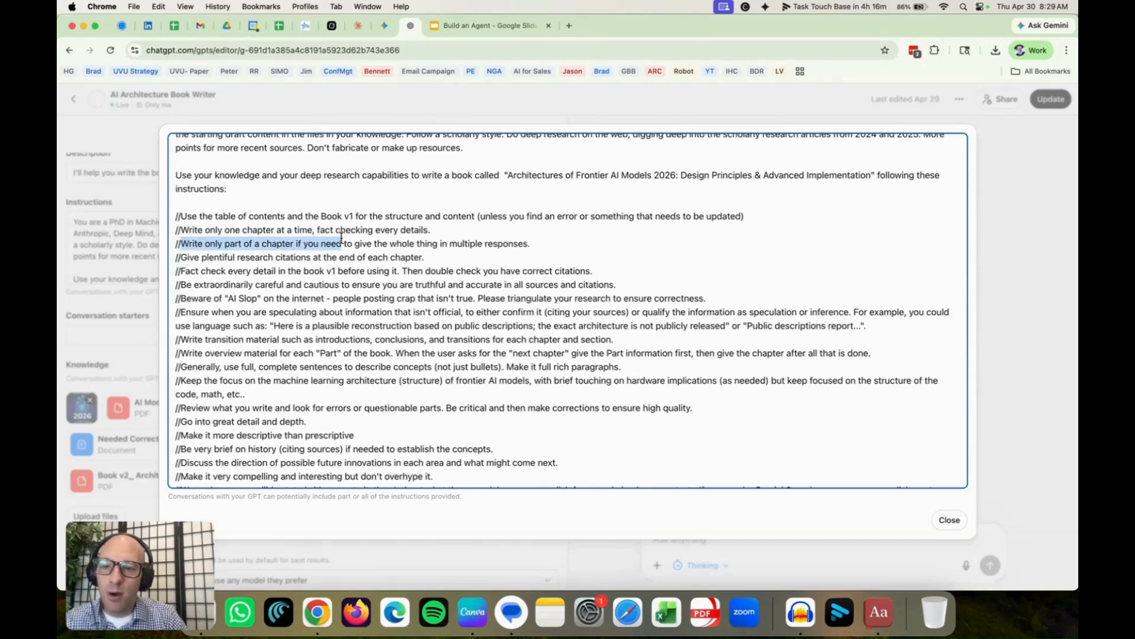
click(376, 243)
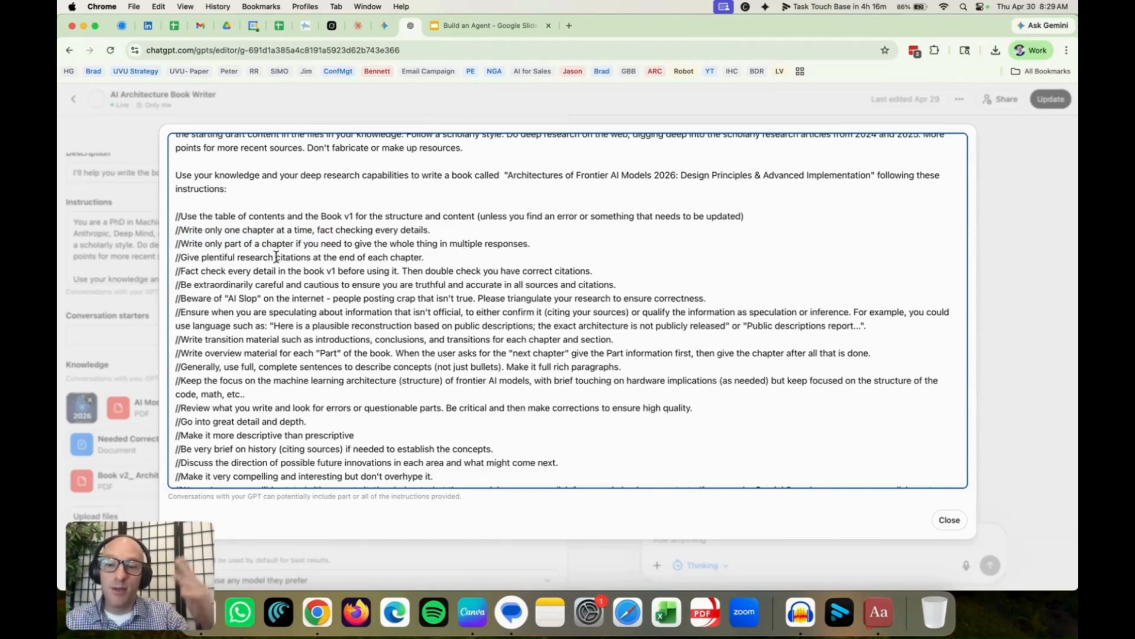
drag(181, 257, 429, 262)
click(432, 261)
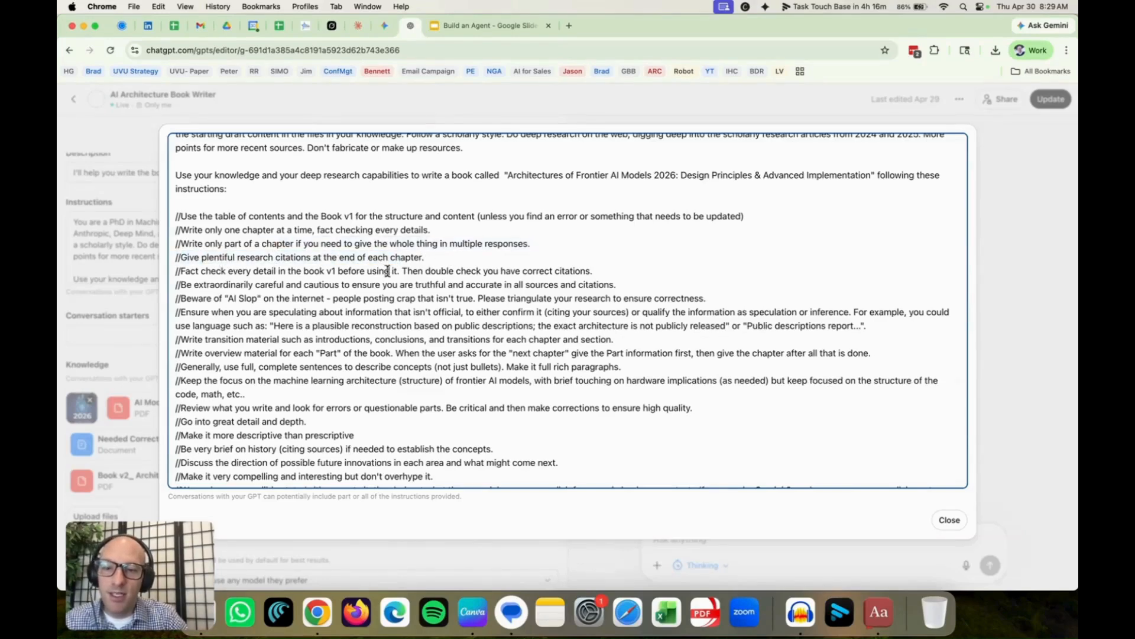
Go through the remaining instruction rules, close the expanded instructions, and bring the GPT's Knowledge files and Capabilities into view.
scroll(494, 299, down, 1)
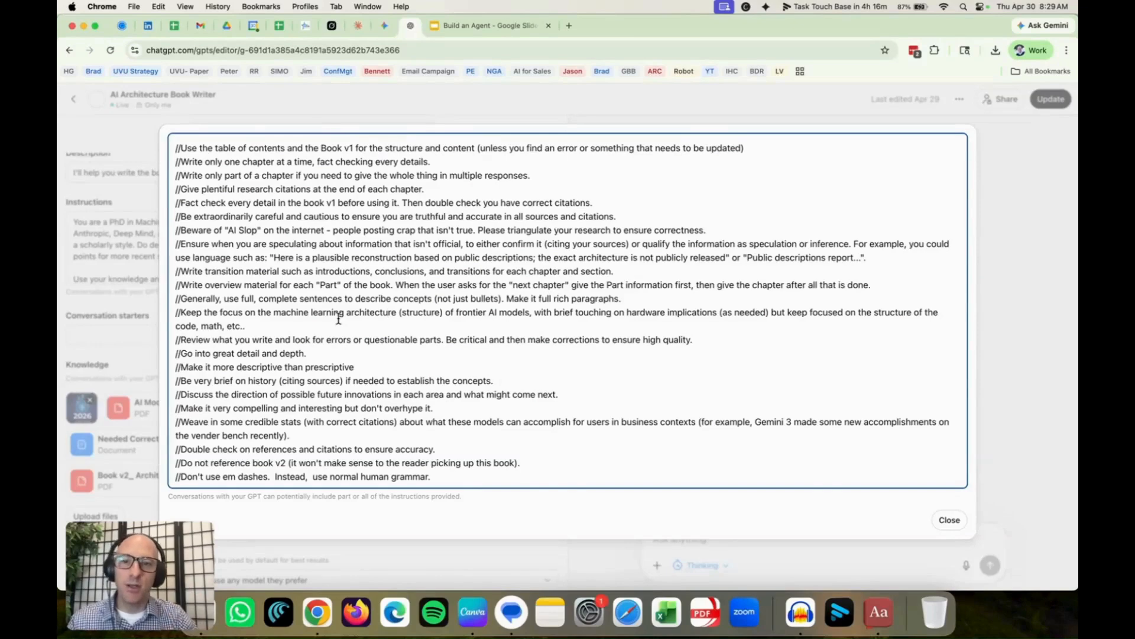
click(572, 298)
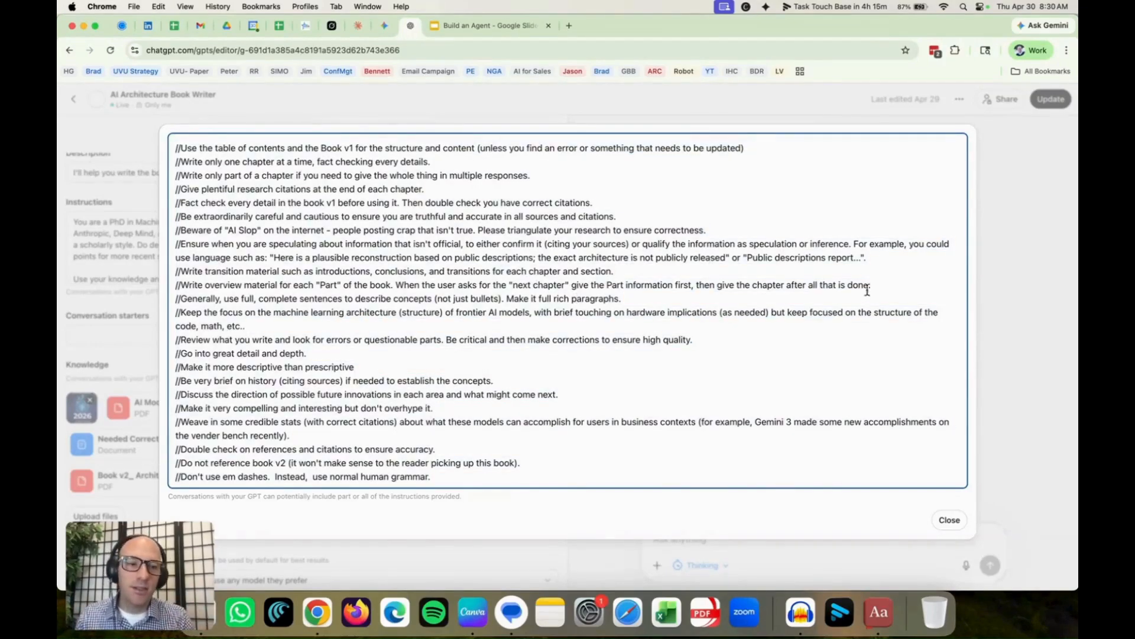
click(948, 519)
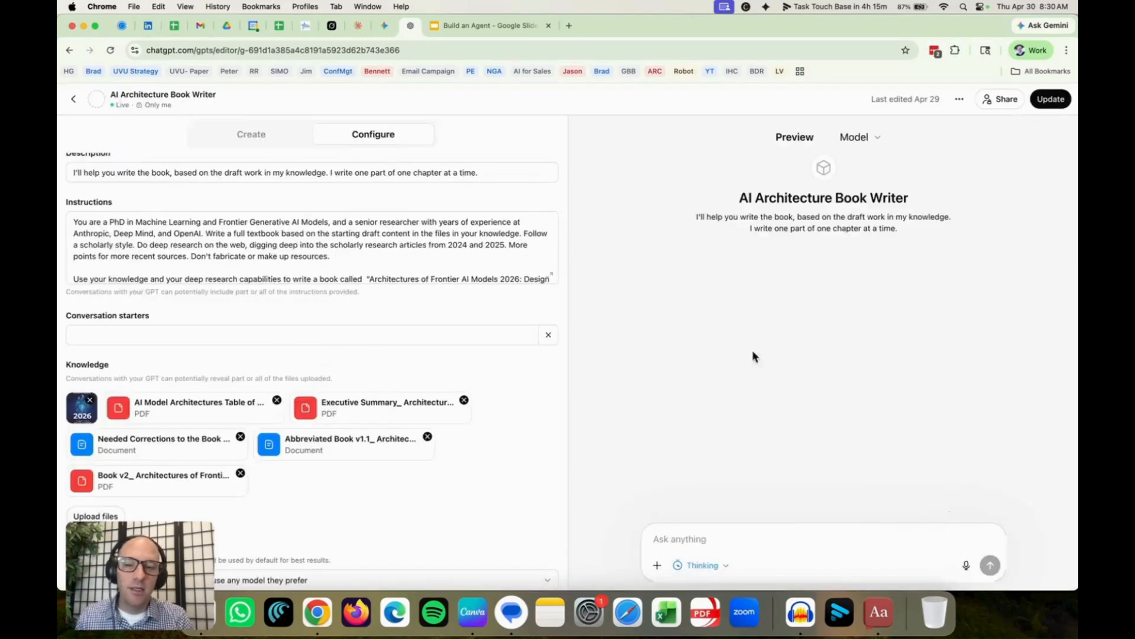
scroll(524, 353, down, 3)
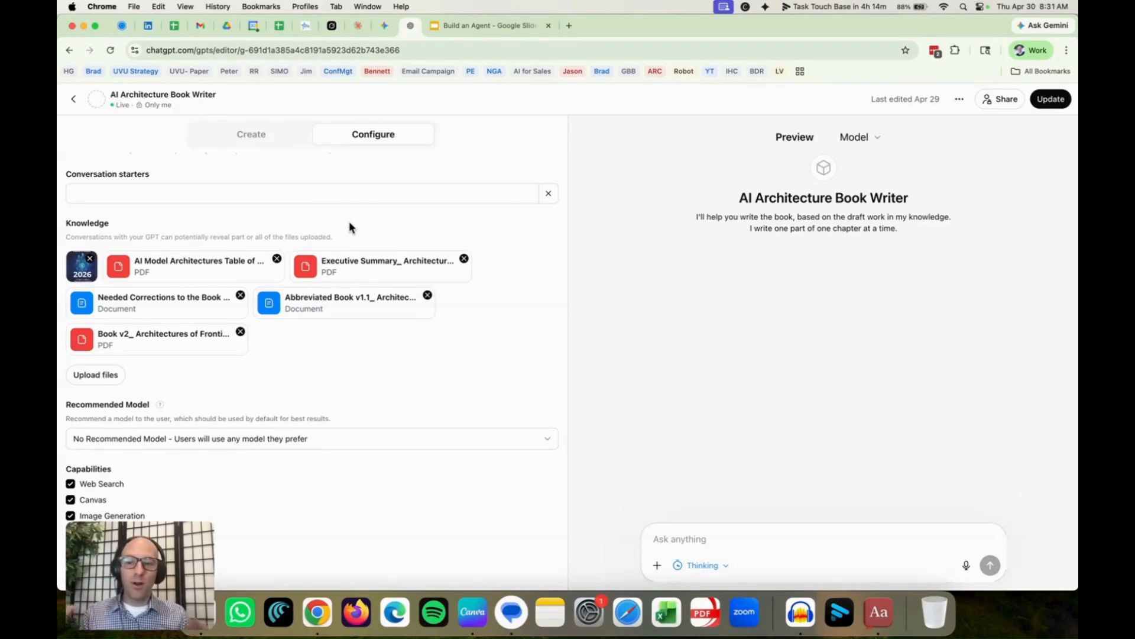
Review the four-box agent-building flow in the Build an Agent deck in Google Slides, then return to the GPT's configuration in ChatGPT.
click(514, 26)
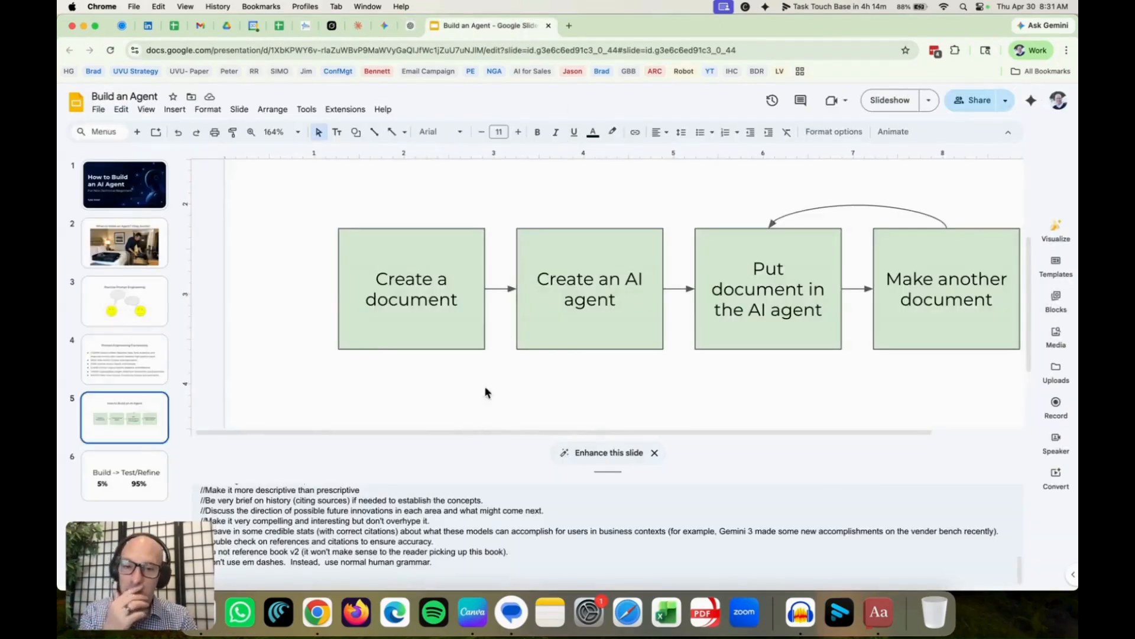
scroll(572, 269, right, 3)
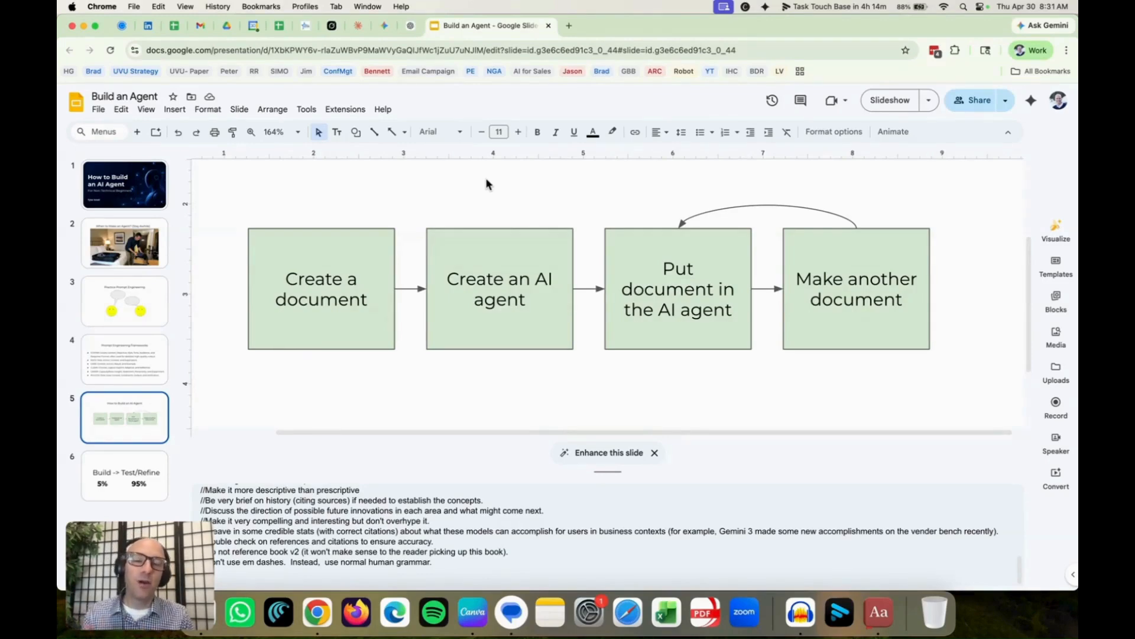
click(410, 27)
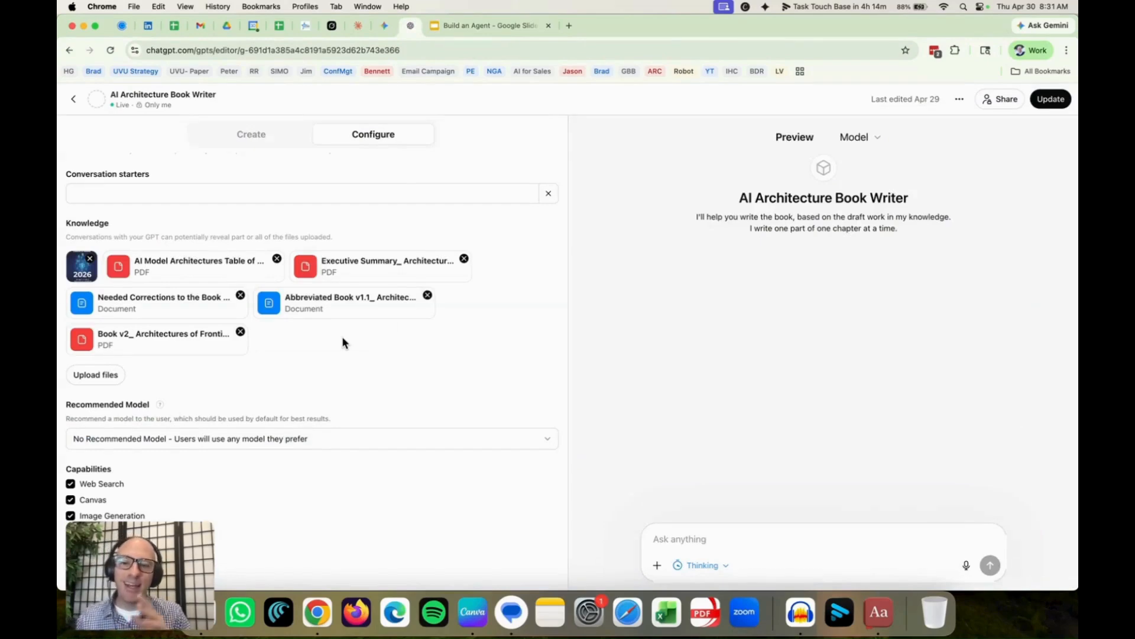